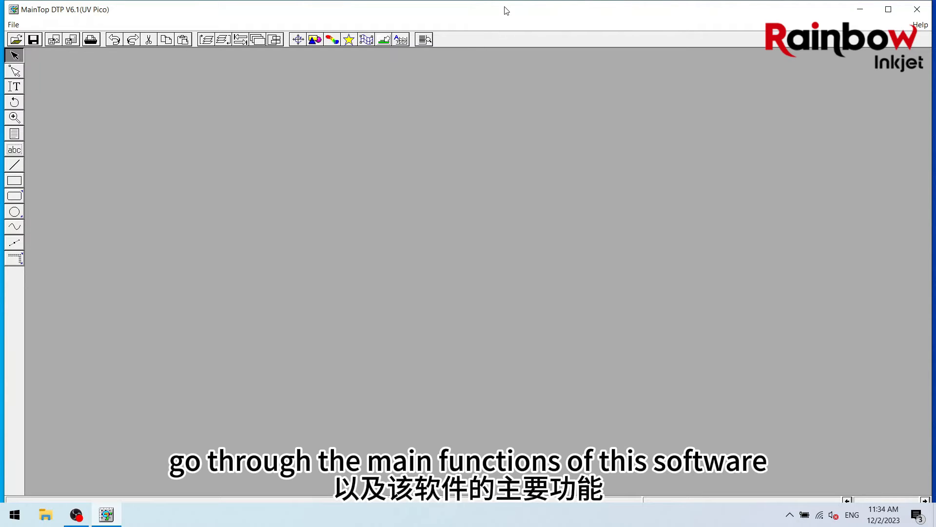
- Create a new A4 portrait General Publication with a single master page
{"action": "double_click", "coordinate": [219, 11]}
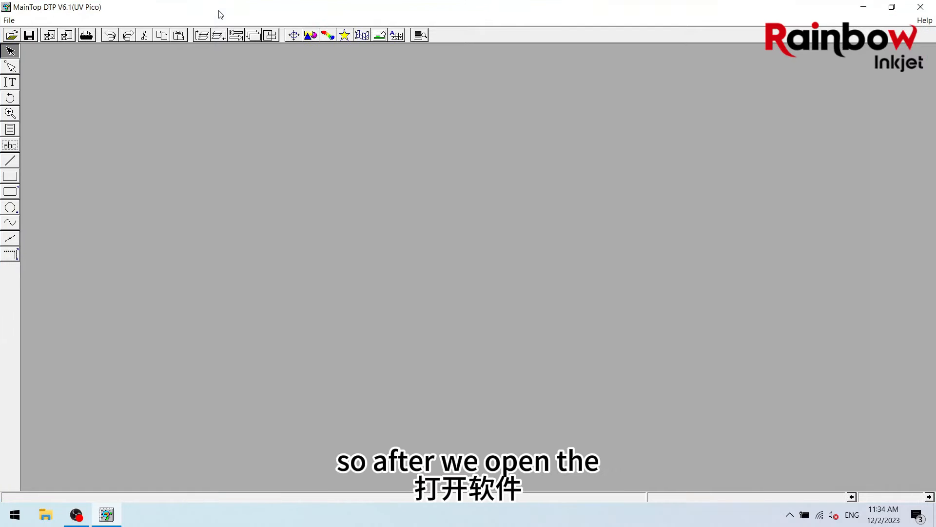
{"action": "left_click", "coordinate": [15, 22]}
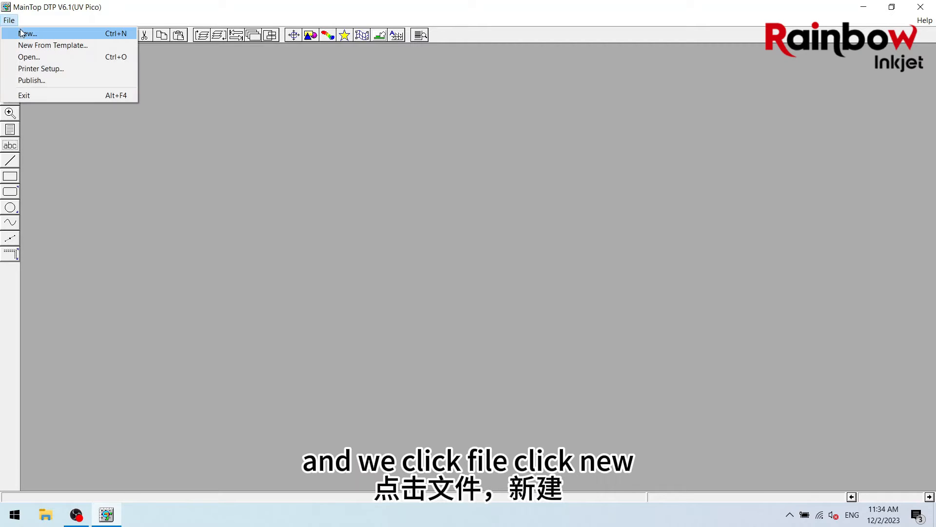
{"action": "left_click", "coordinate": [23, 34]}
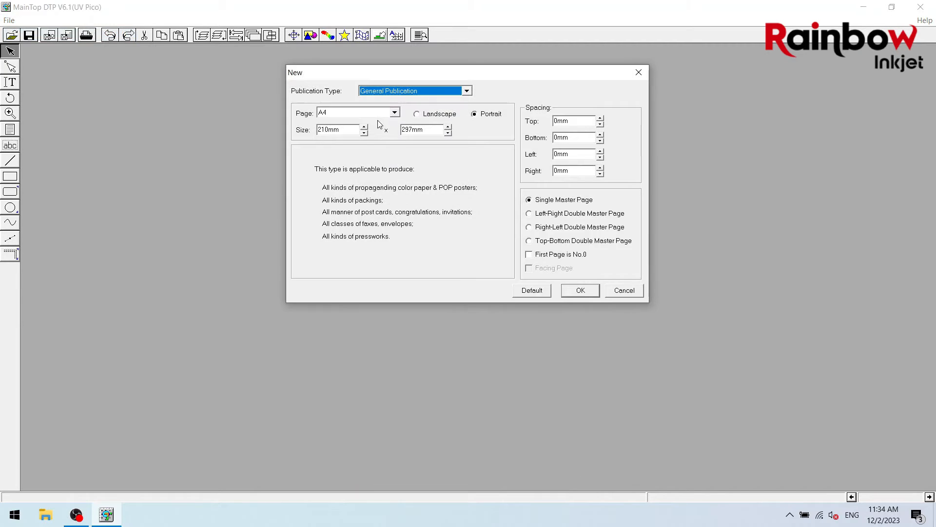
{"action": "left_click_drag", "start_coordinate": [367, 78], "coordinate": [369, 116]}
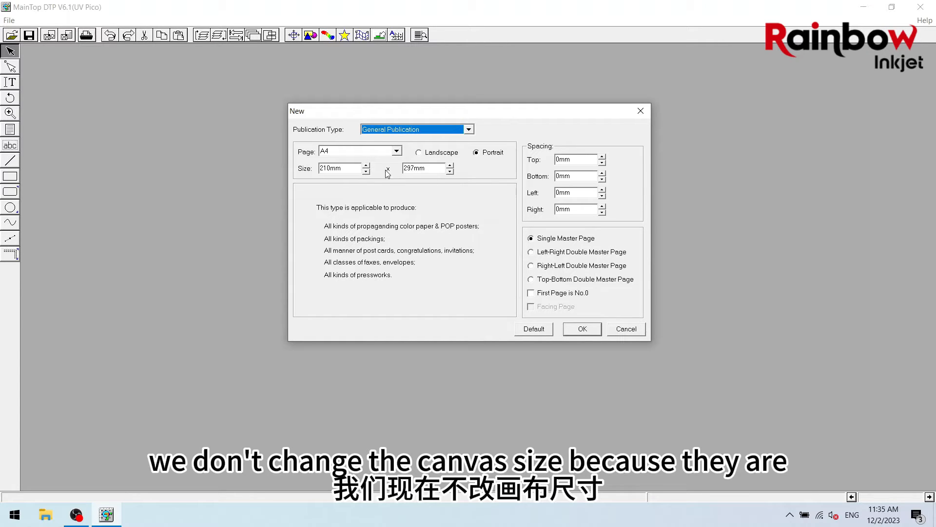
{"action": "left_click", "coordinate": [583, 329]}
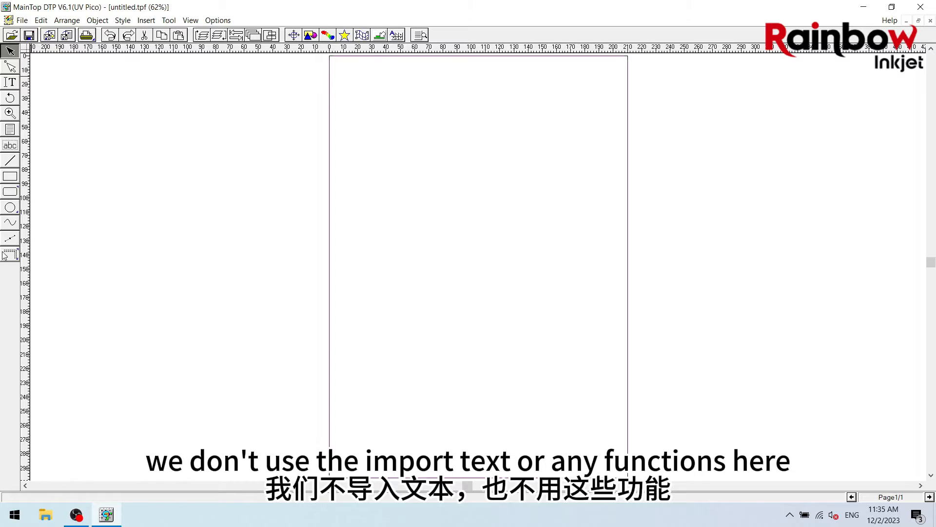
- Draw an ellipse about 58 mm wide in the upper half of the page and undo it
{"action": "left_click", "coordinate": [10, 207]}
{"action": "left_click_drag", "start_coordinate": [354, 168], "coordinate": [436, 256]}
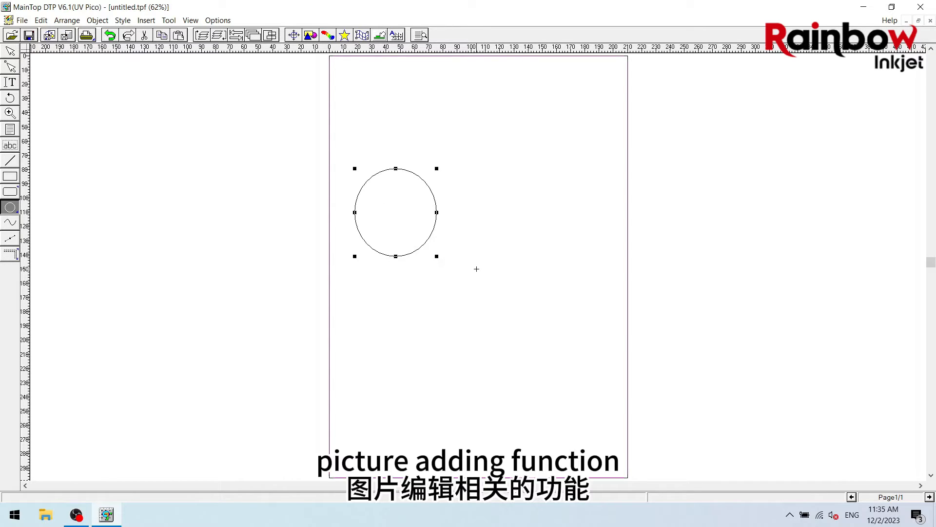
{"action": "key", "text": "ctrl+z"}
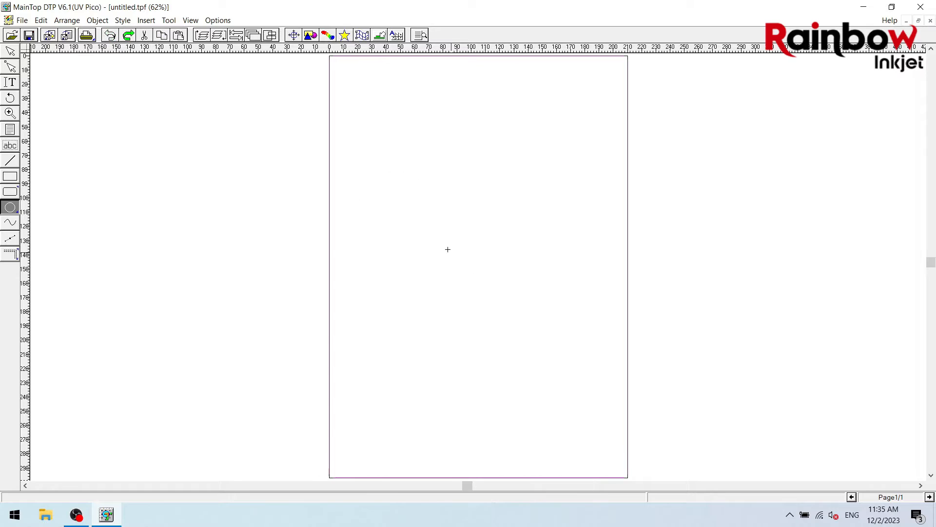
{"action": "left_click", "coordinate": [11, 52]}
- Choose picture 3 from Local Disk (C:) for import
{"action": "left_click", "coordinate": [54, 36]}
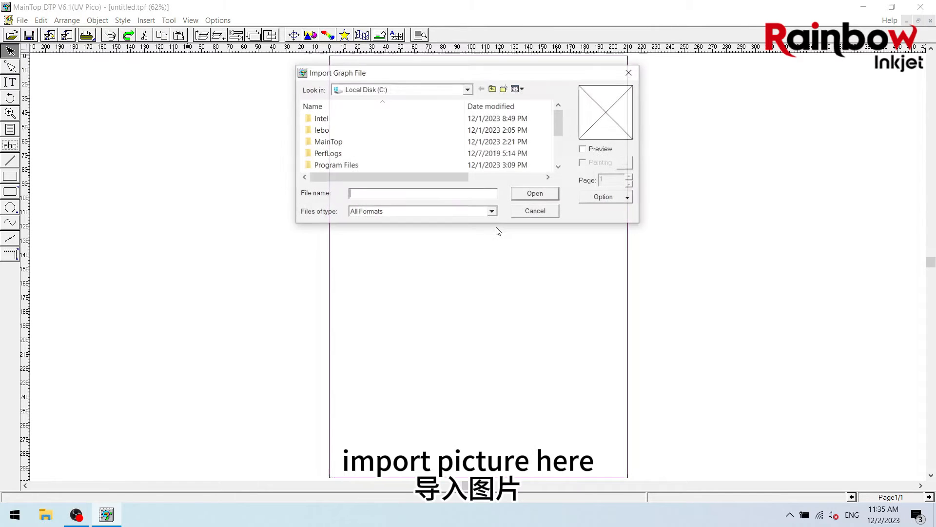
{"action": "scroll", "coordinate": [400, 154], "scroll_direction": "down", "scroll_amount": 2}
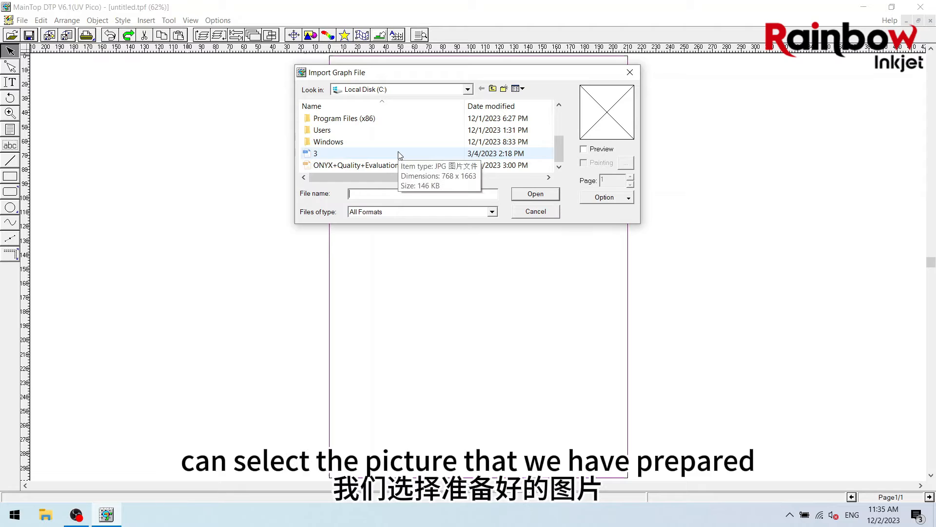
{"action": "double_click", "coordinate": [400, 154]}
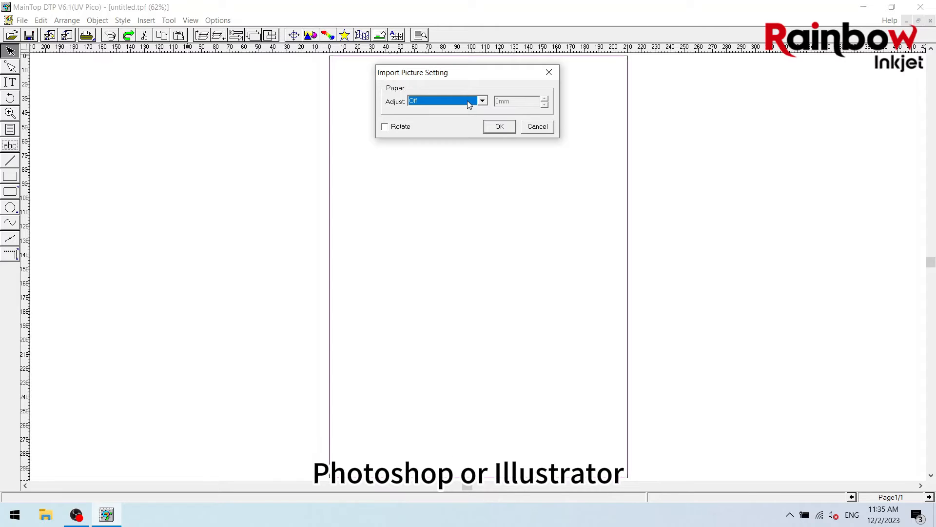
- Try the Designate Width, Designate Height and Adjust to Picture Size paper adjustments for the import
{"action": "left_click", "coordinate": [469, 105]}
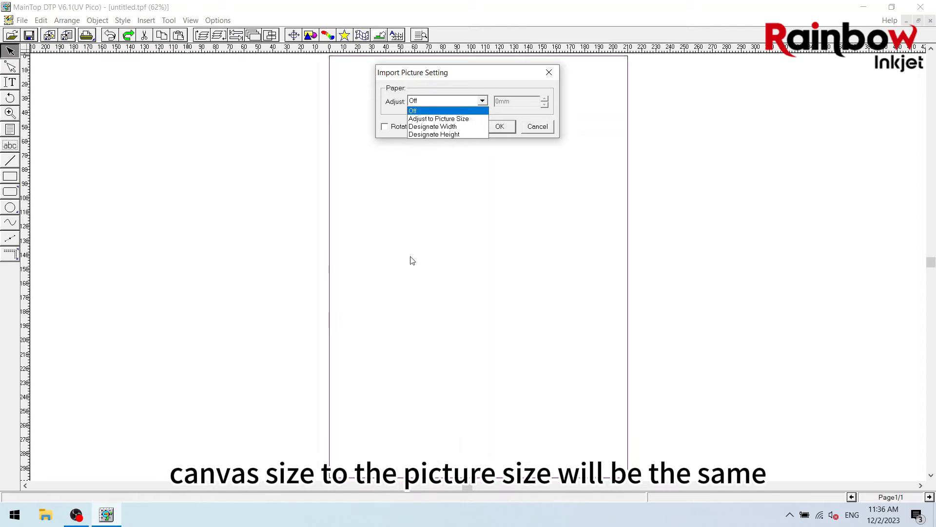
{"action": "left_click", "coordinate": [441, 126]}
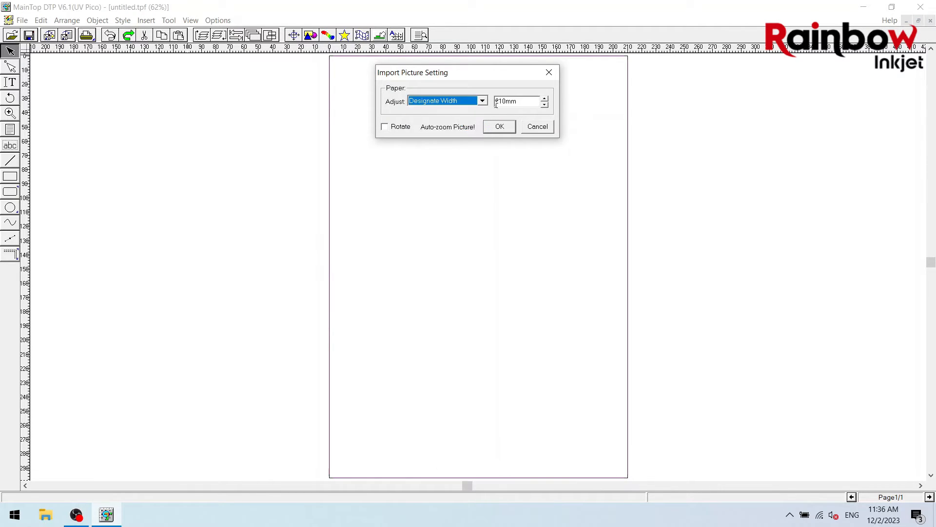
{"action": "left_click", "coordinate": [482, 101]}
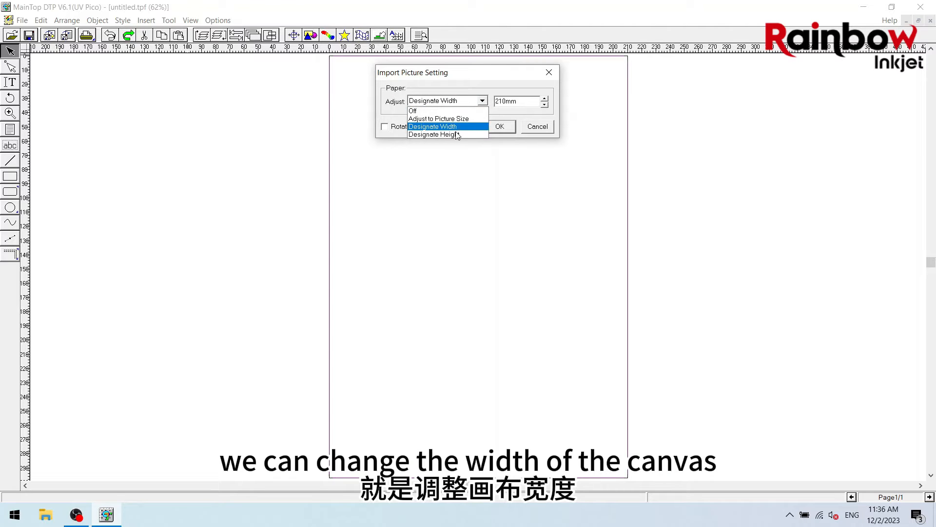
{"action": "left_click", "coordinate": [451, 135]}
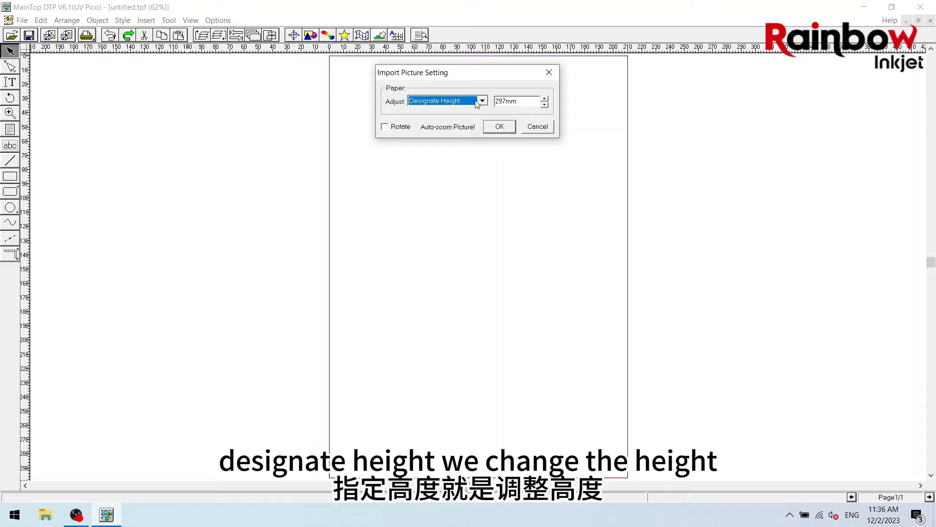
{"action": "left_click", "coordinate": [505, 101]}
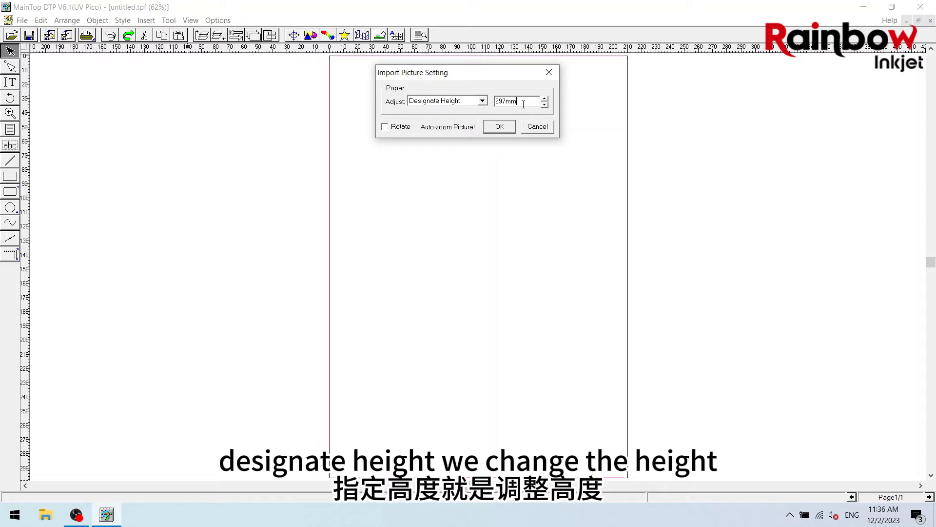
{"action": "left_click", "coordinate": [466, 103]}
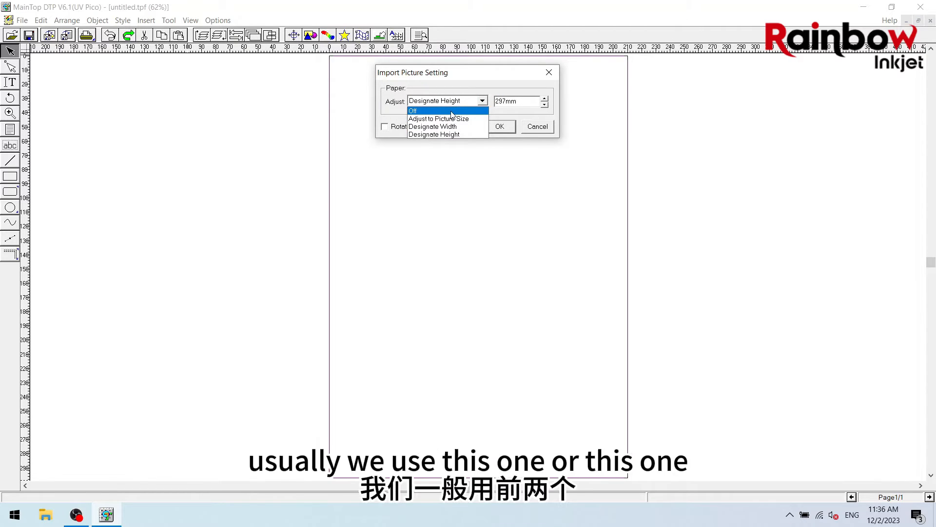
{"action": "left_click", "coordinate": [451, 112]}
{"action": "left_click", "coordinate": [450, 102]}
{"action": "left_click", "coordinate": [452, 118]}
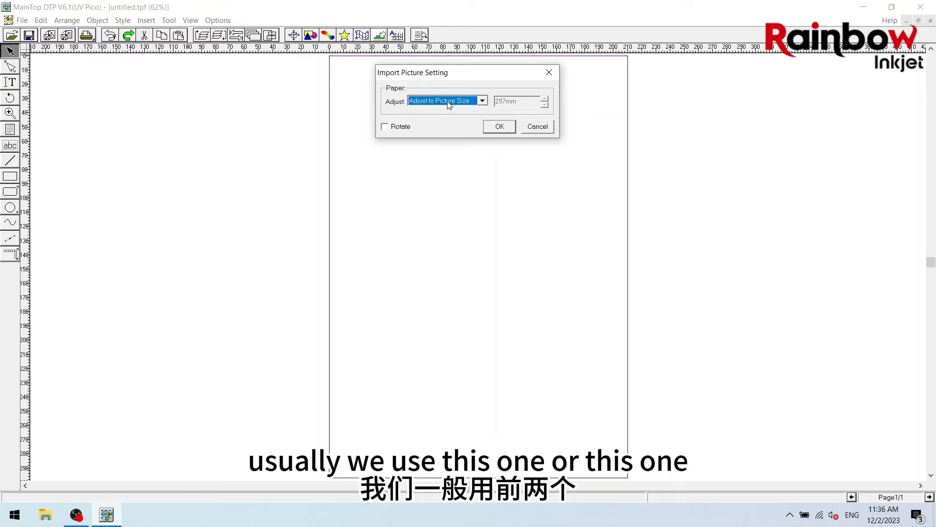
- Set the paper adjustment to Off and import the picture onto the page
{"action": "left_click", "coordinate": [449, 103]}
{"action": "left_click", "coordinate": [445, 113]}
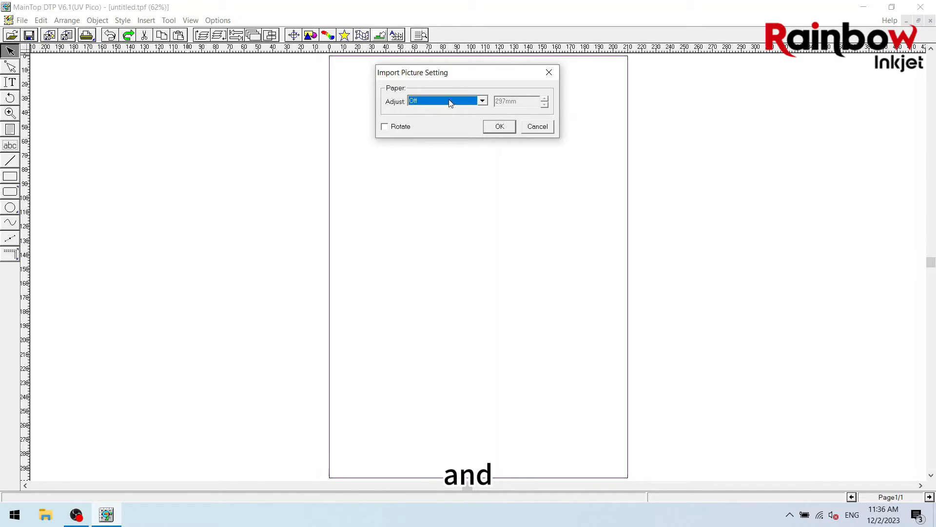
{"action": "left_click", "coordinate": [448, 100]}
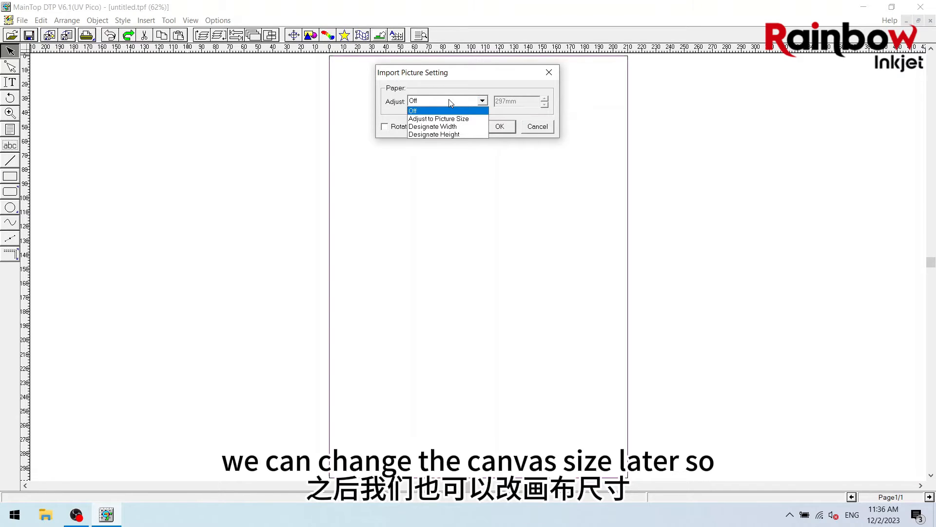
{"action": "left_click", "coordinate": [445, 112]}
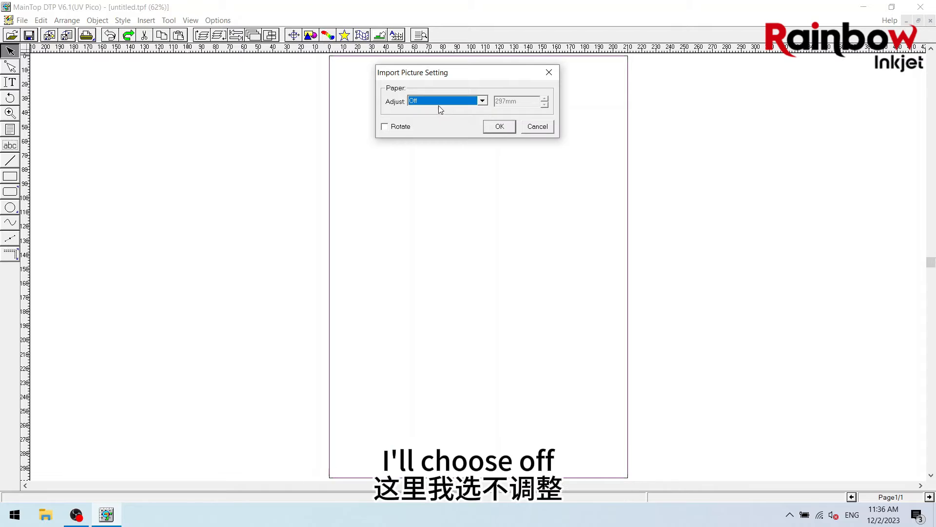
{"action": "left_click", "coordinate": [498, 127]}
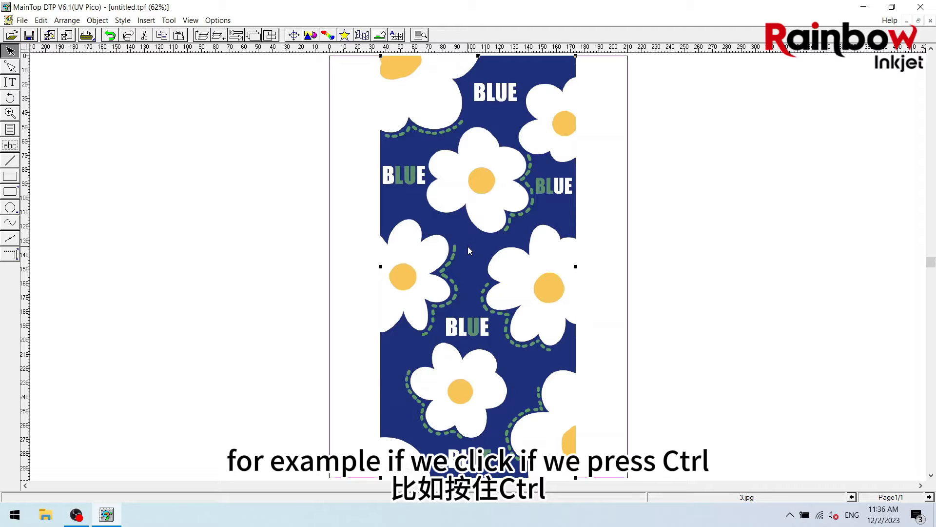
- Zoom in and out on the imported picture and fit the page in the window
{"action": "scroll", "coordinate": [478, 251], "scroll_direction": "up", "scroll_amount": 2}
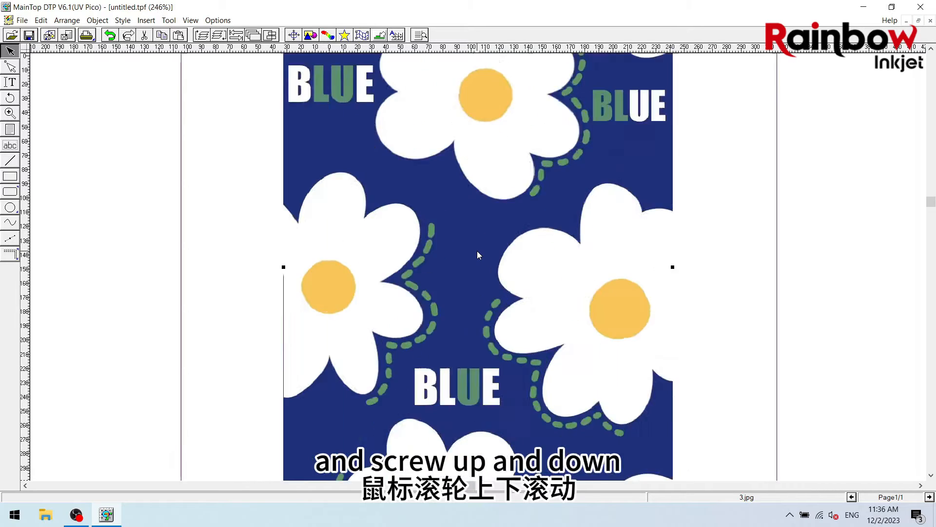
{"action": "scroll", "coordinate": [477, 251], "scroll_direction": "down", "scroll_amount": 2}
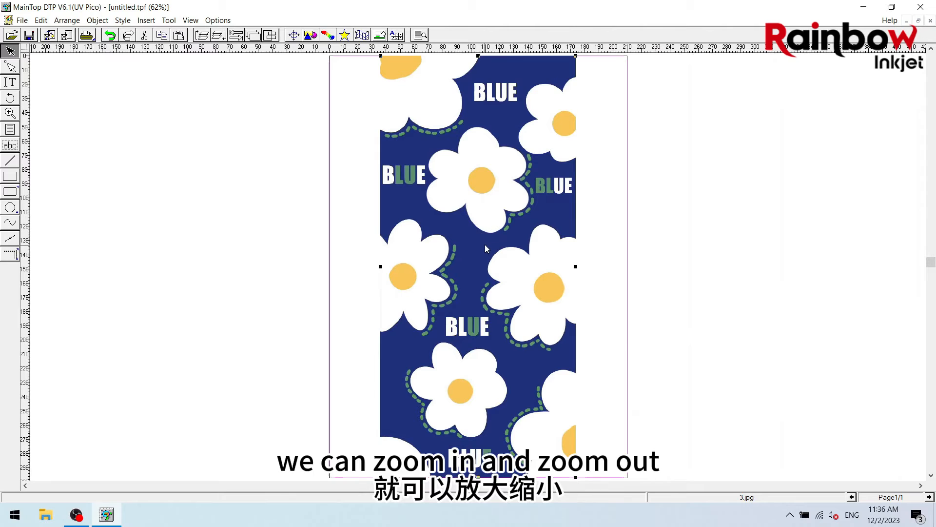
{"action": "scroll", "coordinate": [485, 244], "scroll_direction": "up", "scroll_amount": 3}
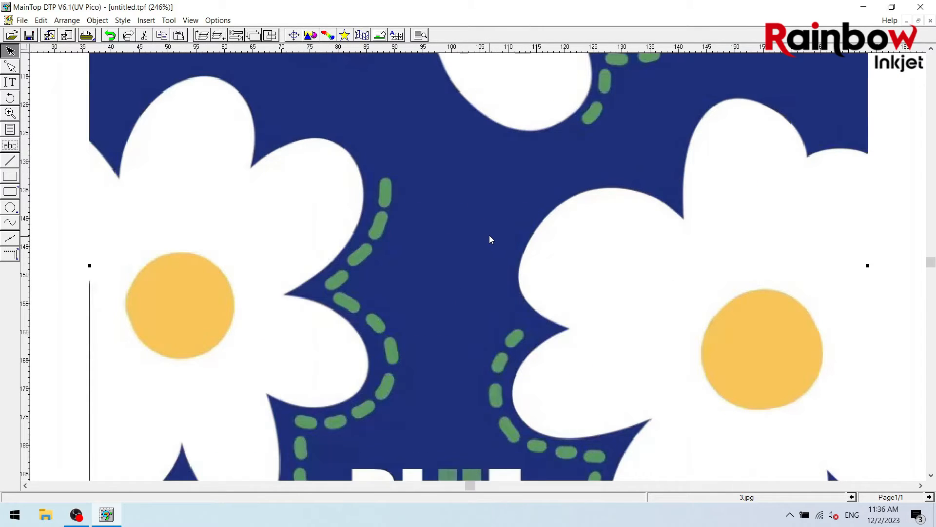
{"action": "left_click", "coordinate": [421, 35]}
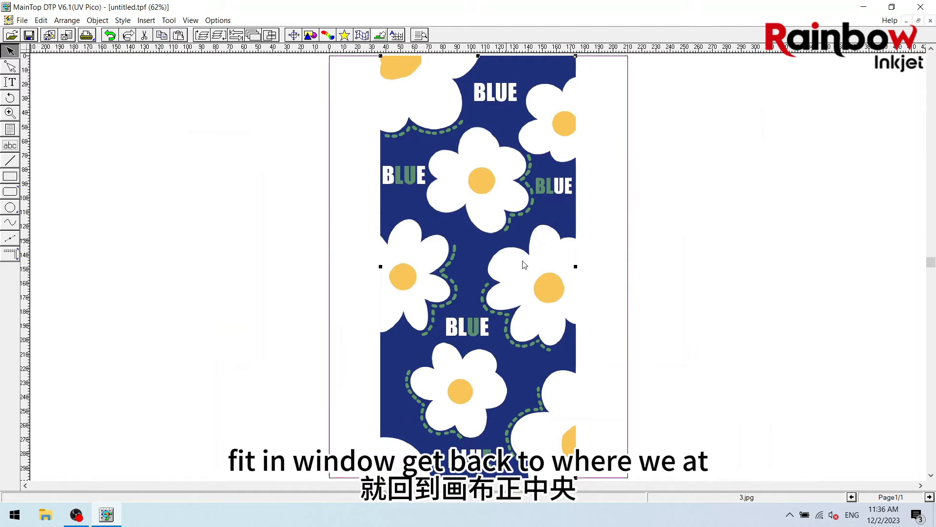
{"action": "right_click", "coordinate": [687, 234]}
{"action": "left_click", "coordinate": [695, 254]}
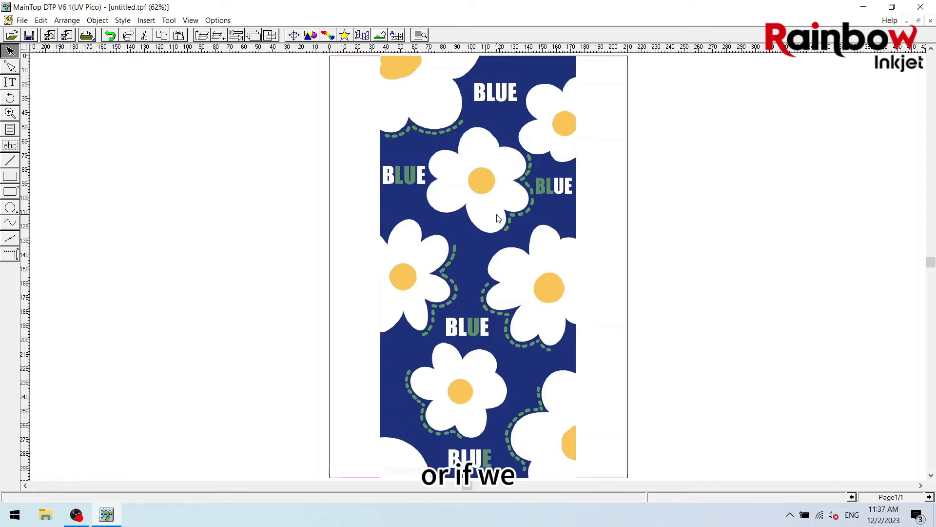
- Scroll the view up and down over the page to inspect the picture
{"action": "scroll", "coordinate": [487, 215], "scroll_direction": "up", "scroll_amount": 4}
{"action": "scroll", "coordinate": [486, 215], "scroll_direction": "down", "scroll_amount": 4}
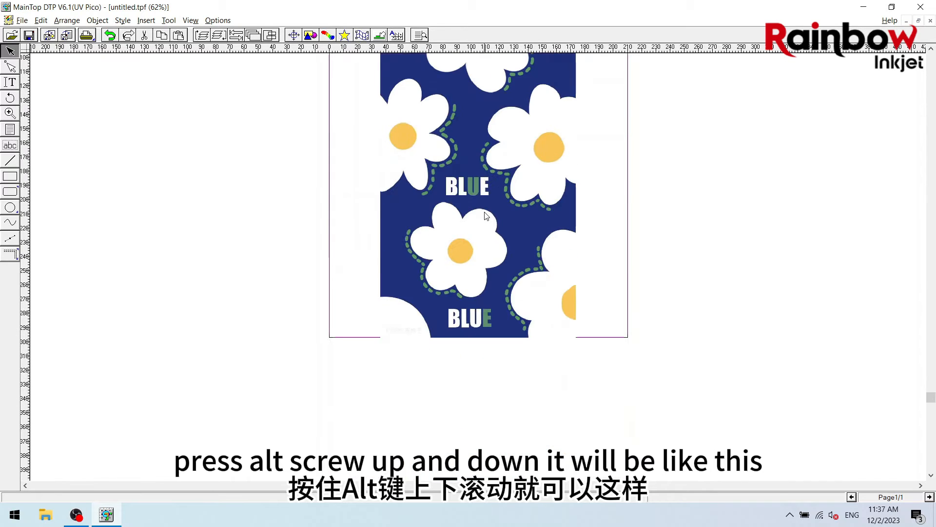
{"action": "scroll", "coordinate": [487, 215], "scroll_direction": "up", "scroll_amount": 1}
{"action": "scroll", "coordinate": [487, 215], "scroll_direction": "down", "scroll_amount": 1}
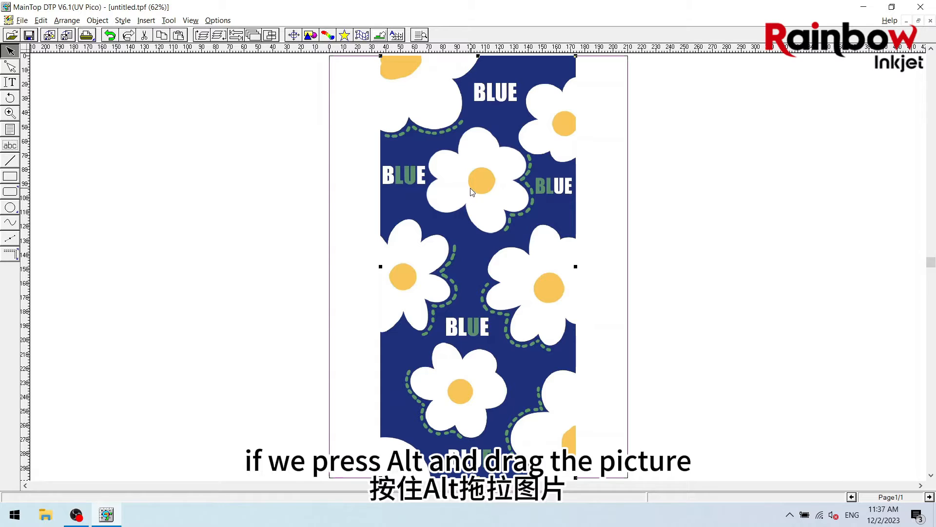
- Try duplicating the picture as an offset copy on the page, and remove the copy
{"action": "left_click_drag", "start_coordinate": [472, 191], "coordinate": [525, 239]}
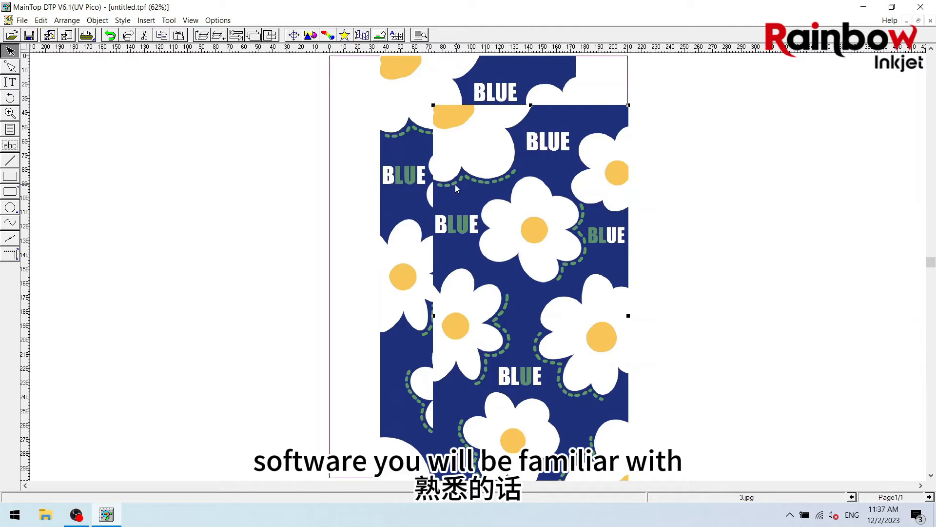
{"action": "key", "text": "ctrl+z"}
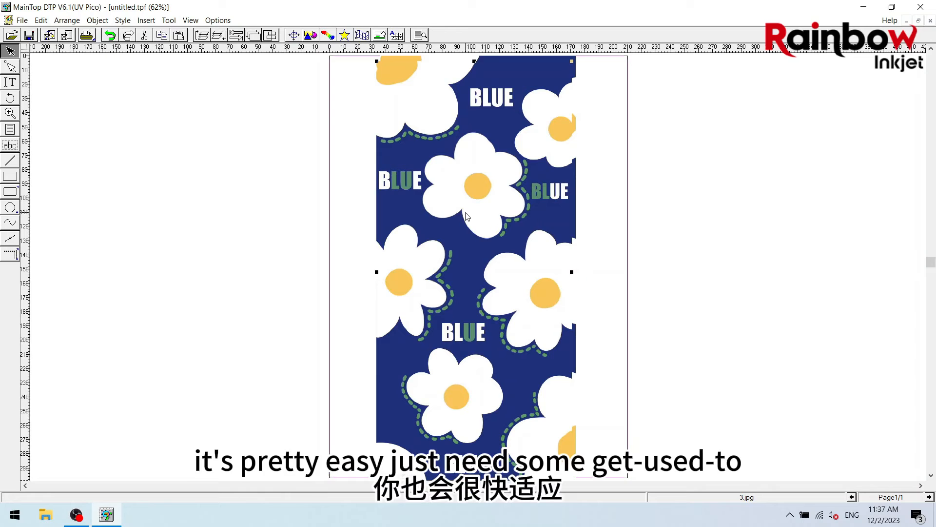
{"action": "key", "text": "Delete"}
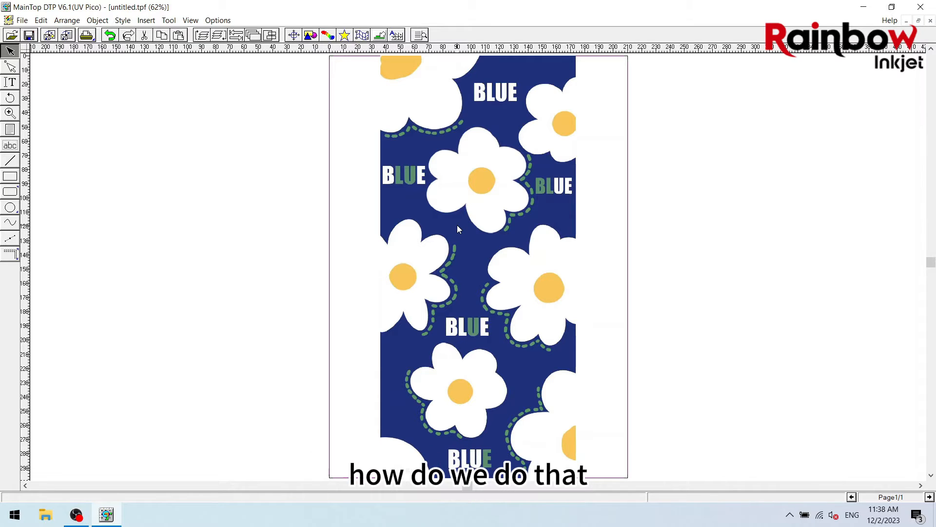
- Resize the imported picture to a width of 50 mm while constraining its proportions
{"action": "right_click", "coordinate": [458, 224]}
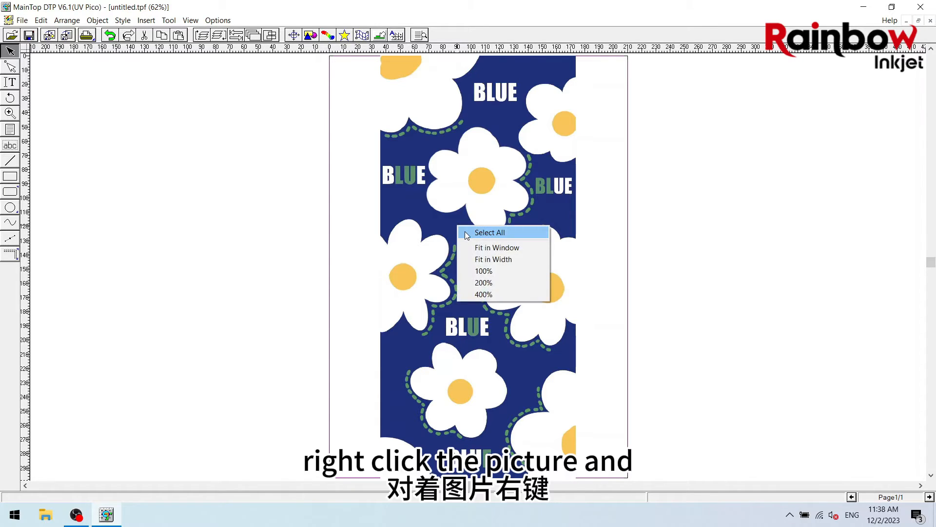
{"action": "left_click", "coordinate": [447, 219]}
{"action": "right_click", "coordinate": [458, 225]}
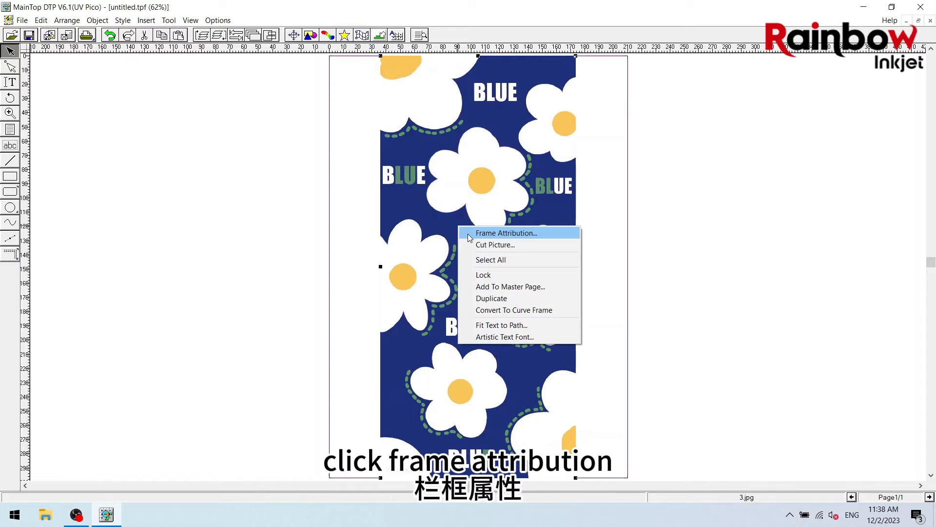
{"action": "left_click", "coordinate": [468, 234]}
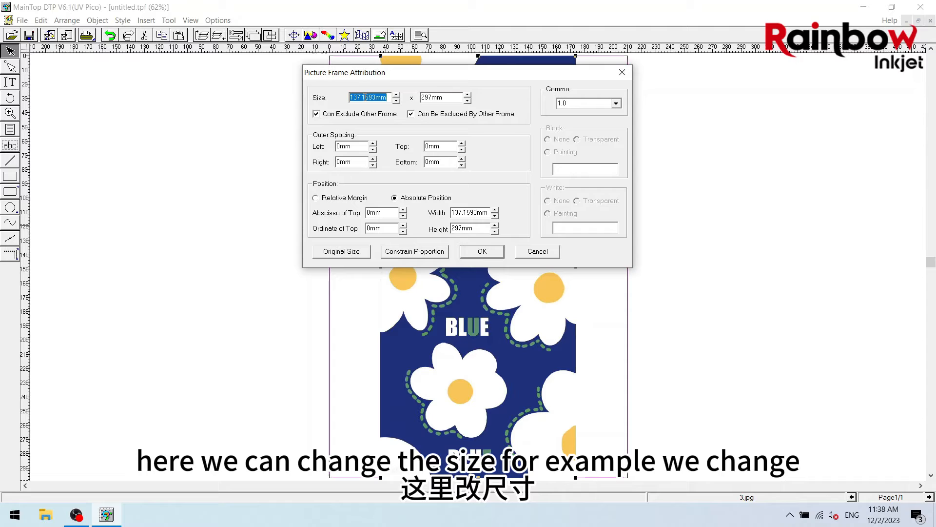
{"action": "type", "text": "50"}
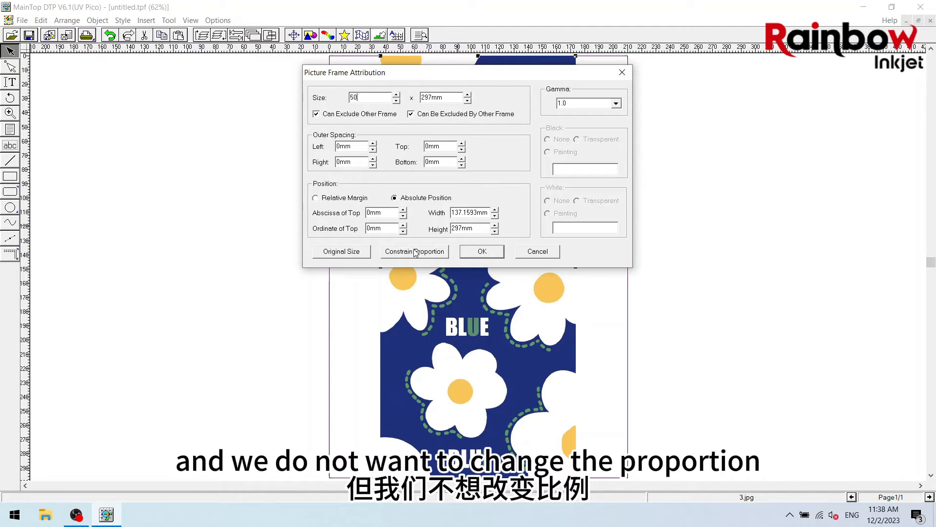
{"action": "left_click", "coordinate": [394, 254]}
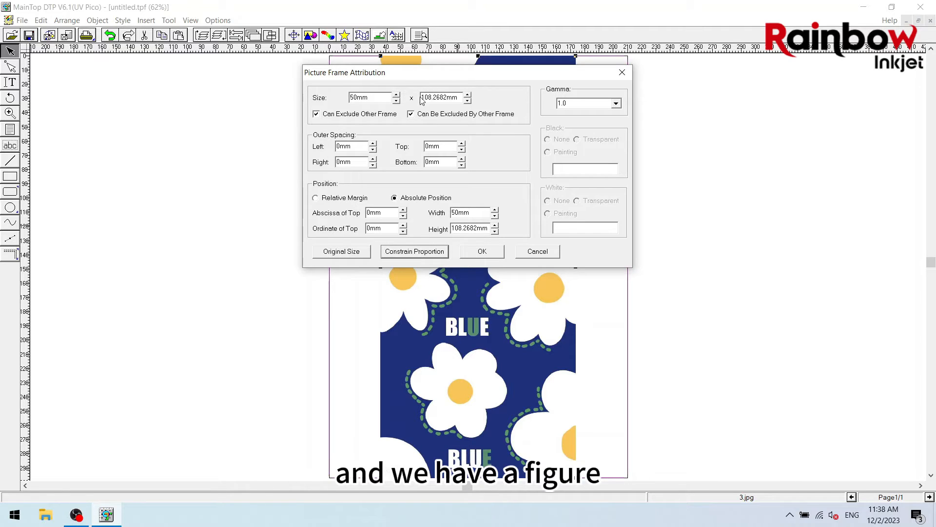
{"action": "left_click", "coordinate": [482, 251]}
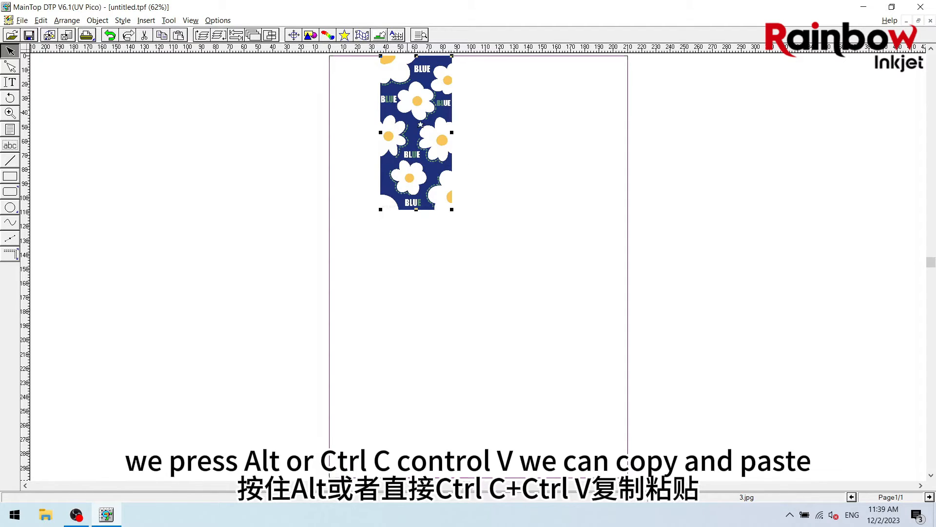
- Duplicate the resized picture twice as diagonally offset copies and select all three pictures
{"action": "left_click_drag", "start_coordinate": [406, 118], "coordinate": [462, 157], "text": "alt"}
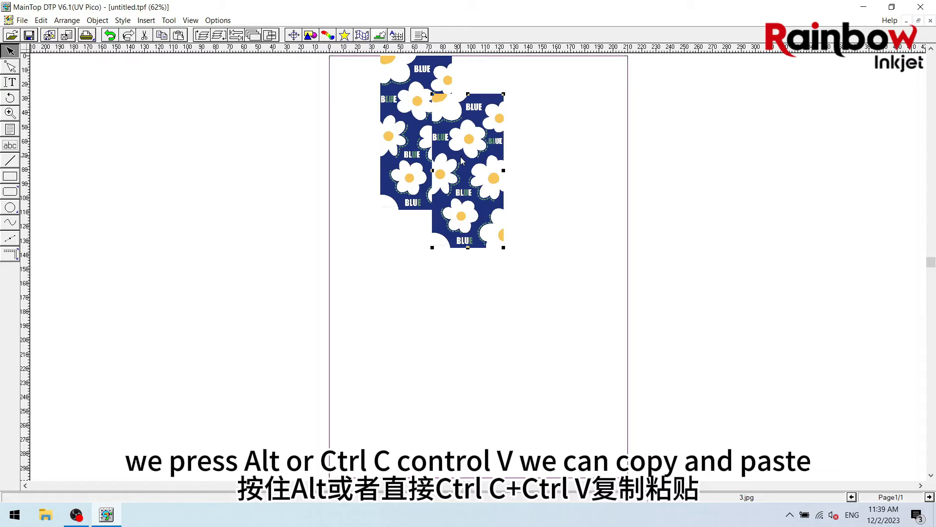
{"action": "left_click_drag", "start_coordinate": [466, 151], "coordinate": [508, 201], "text": "alt"}
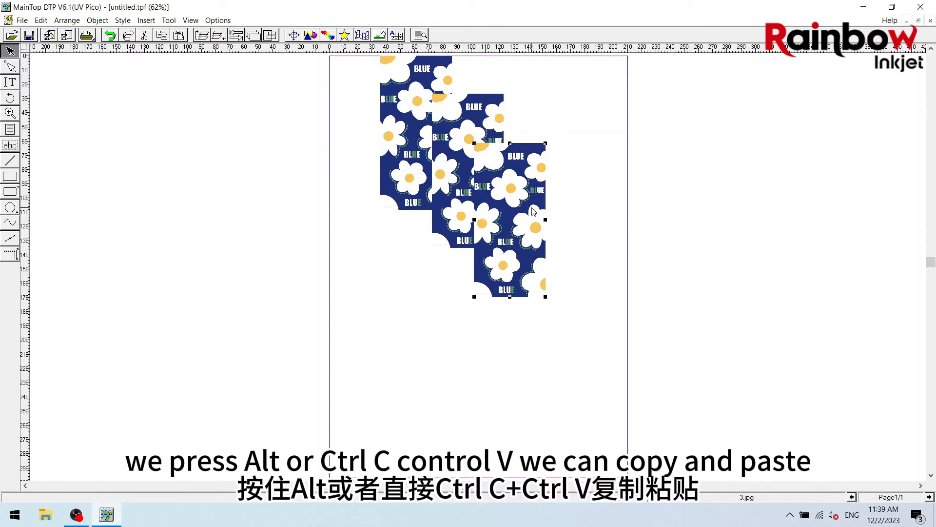
{"action": "left_click_drag", "start_coordinate": [601, 330], "coordinate": [308, 69]}
{"action": "scroll", "coordinate": [359, 109], "scroll_direction": "up", "scroll_amount": 3}
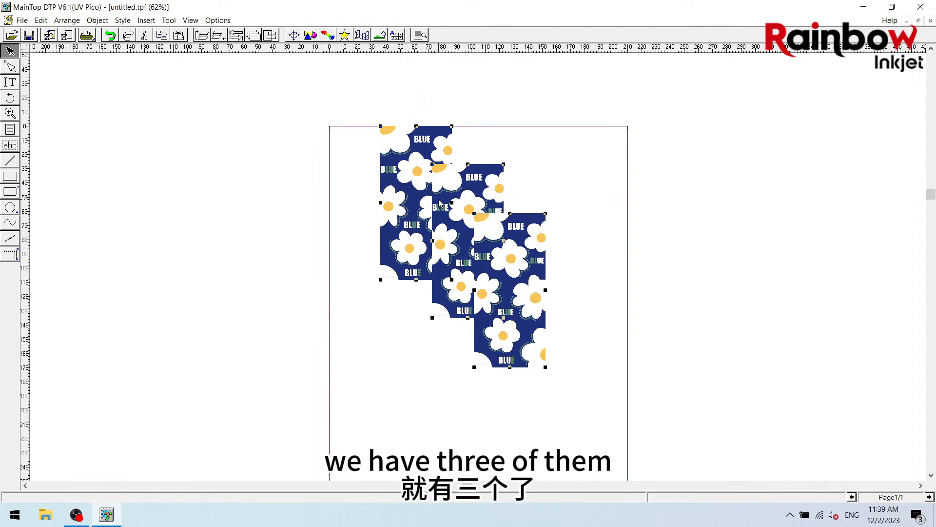
{"action": "left_click_drag", "start_coordinate": [335, 102], "coordinate": [587, 412]}
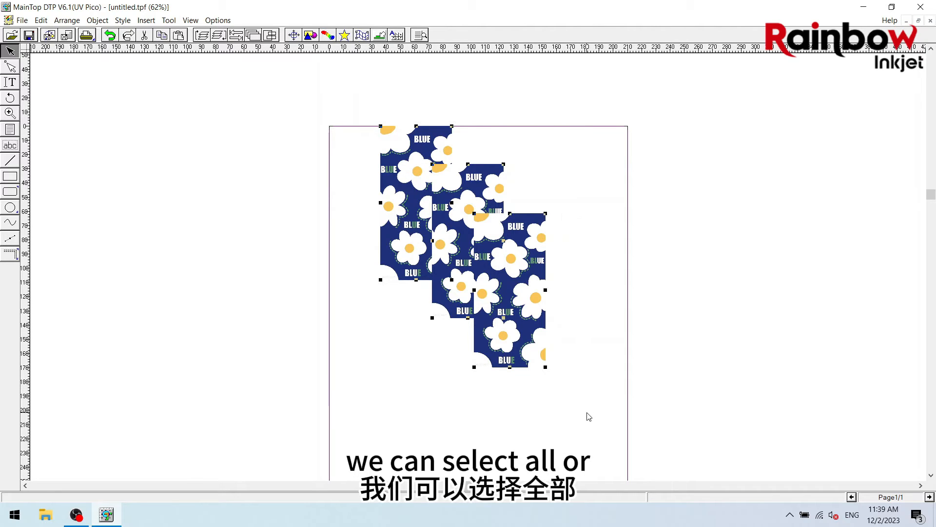
{"action": "right_click", "coordinate": [644, 246]}
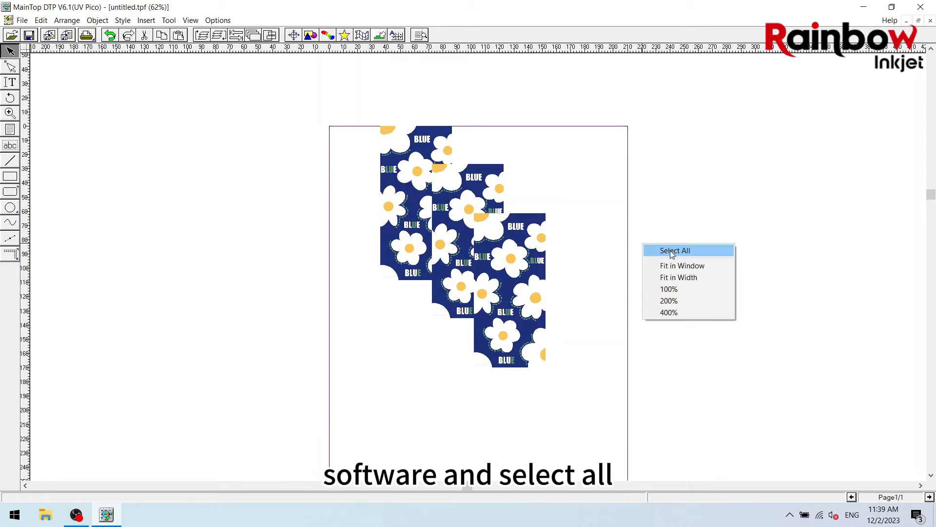
{"action": "left_click", "coordinate": [673, 251]}
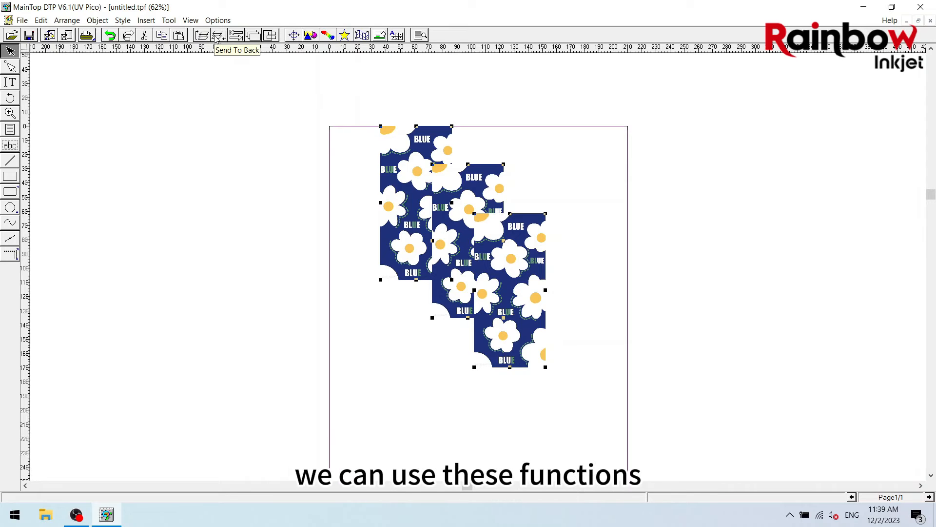
- Bring up the alignment and distribution tools and align the three pictures by their left and top edges
{"action": "left_click", "coordinate": [236, 35]}
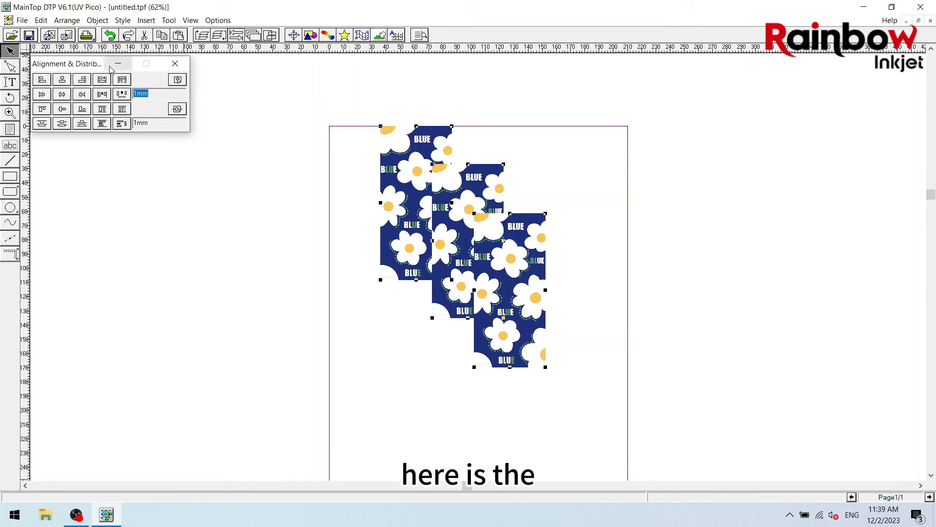
{"action": "left_click_drag", "start_coordinate": [86, 73], "coordinate": [115, 96]}
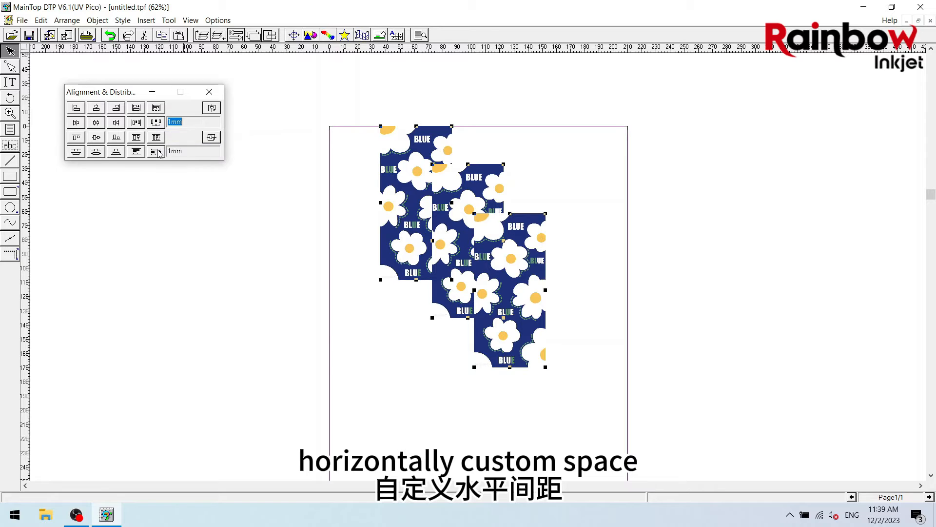
{"action": "left_click", "coordinate": [181, 122]}
{"action": "double_click", "coordinate": [181, 121]}
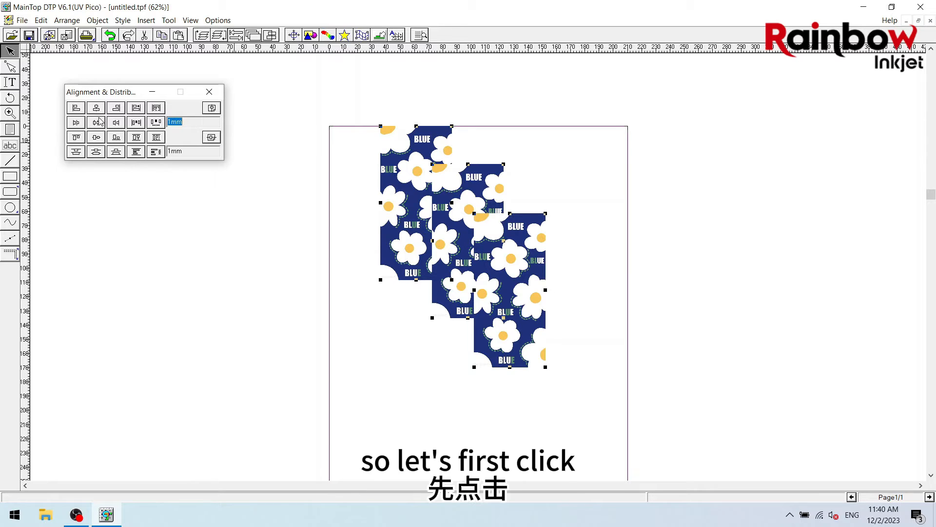
{"action": "left_click", "coordinate": [74, 110]}
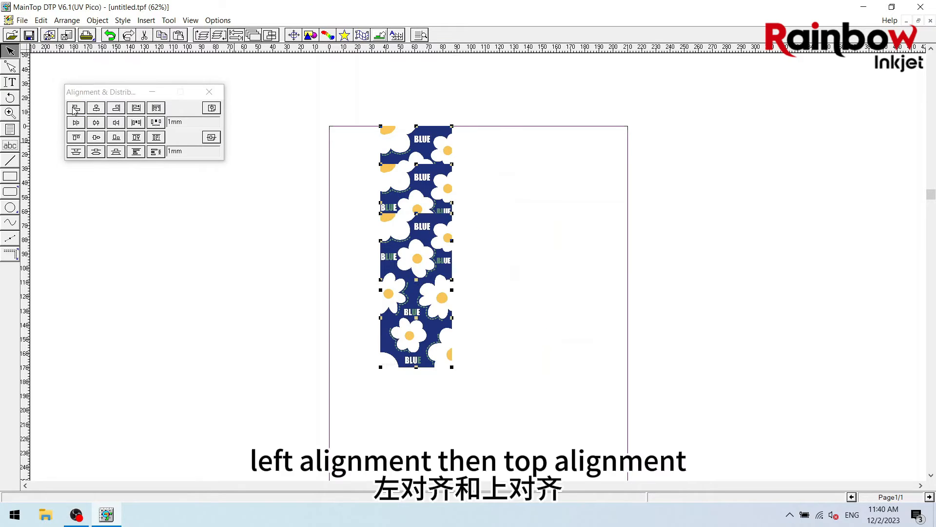
{"action": "left_click", "coordinate": [78, 139]}
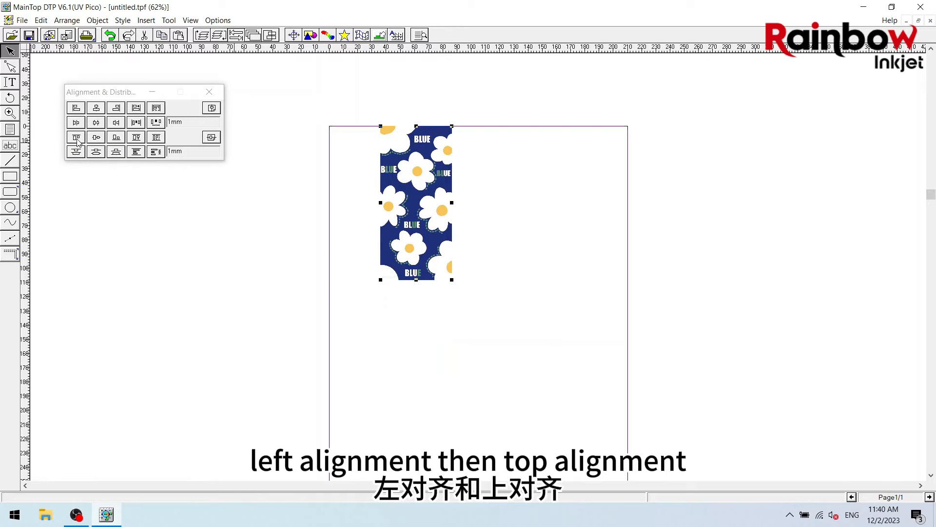
- Distribute the three overlapping pictures in a row with a custom horizontal spacing of 5 mm
{"action": "left_click", "coordinate": [186, 121]}
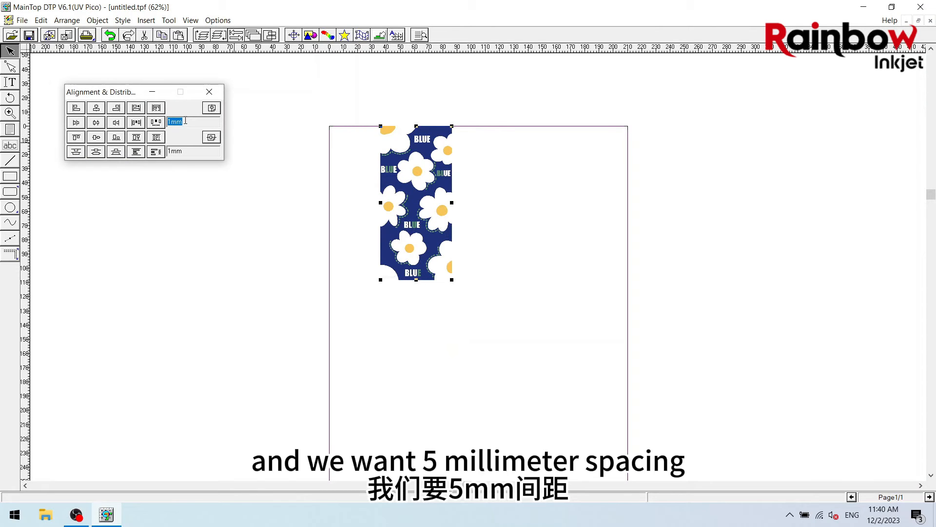
{"action": "type", "text": "5"}
{"action": "left_click", "coordinate": [156, 123]}
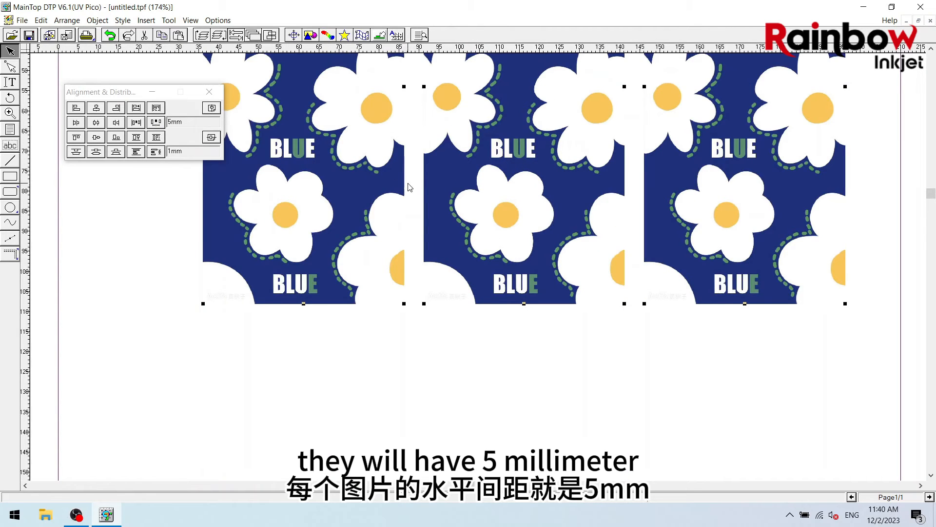
{"action": "scroll", "coordinate": [419, 185], "scroll_direction": "down", "scroll_amount": 1}
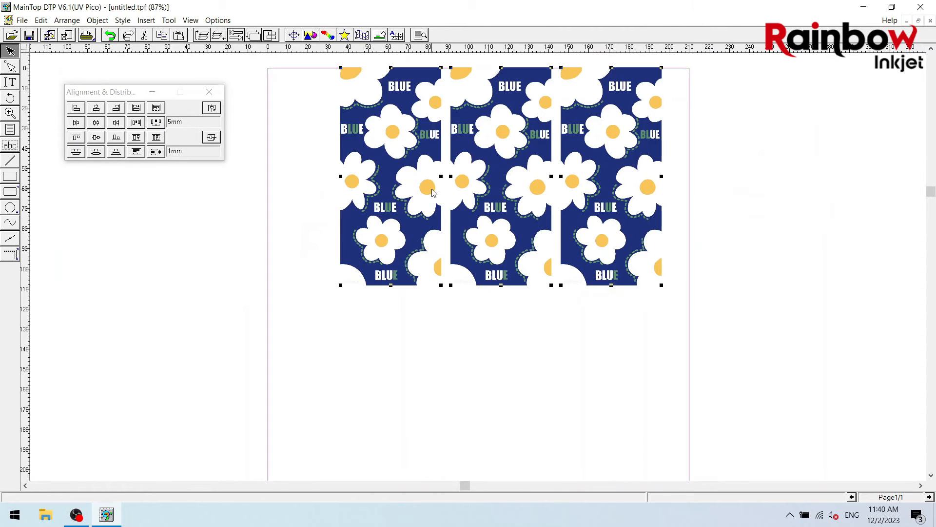
{"action": "scroll", "coordinate": [432, 193], "scroll_direction": "down", "scroll_amount": 1}
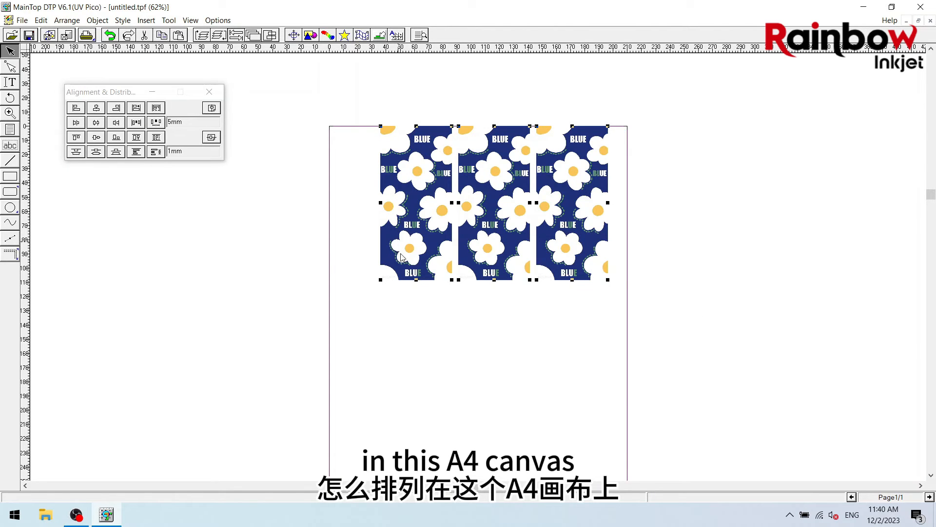
- Group the row of three pictures and paste a copy of the group directly over it
{"action": "scroll", "coordinate": [423, 277], "scroll_direction": "down", "scroll_amount": 3}
{"action": "scroll", "coordinate": [426, 277], "scroll_direction": "up", "scroll_amount": 3}
{"action": "scroll", "coordinate": [427, 276], "scroll_direction": "down", "scroll_amount": 1}
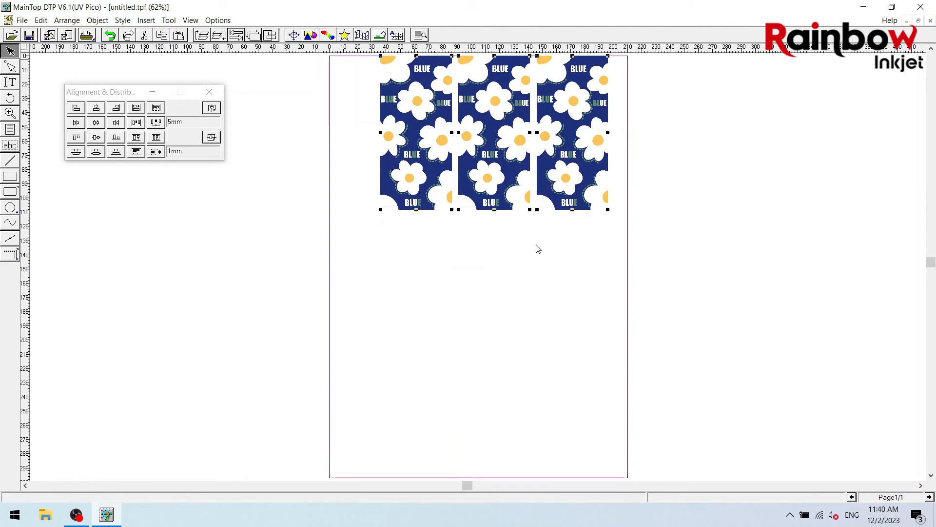
{"action": "right_click", "coordinate": [493, 166]}
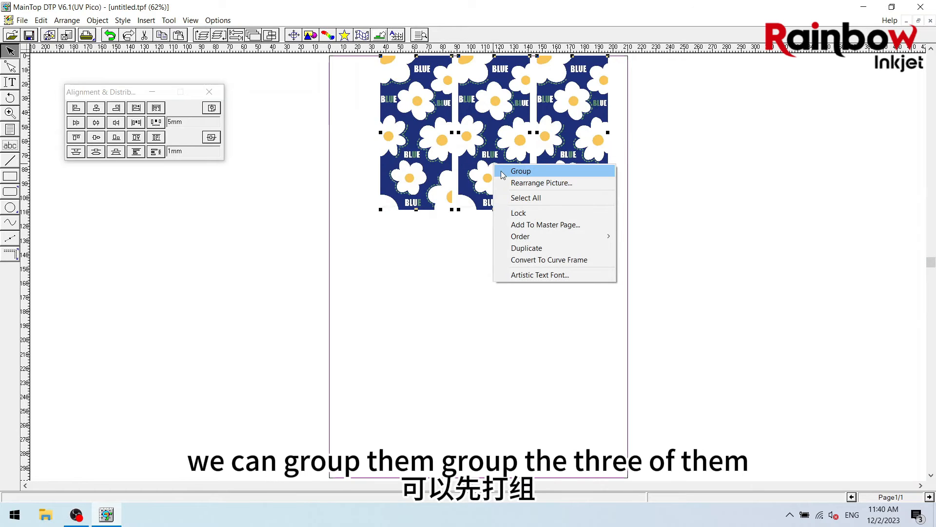
{"action": "left_click", "coordinate": [503, 172]}
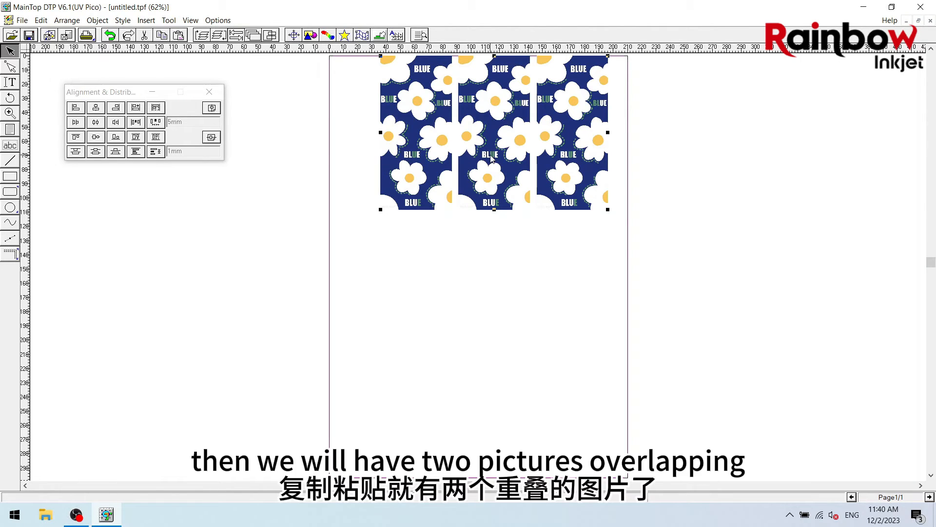
- Select both overlapping groups and distribute them with a custom vertical spacing of 3 mm
{"action": "left_click", "coordinate": [178, 151]}
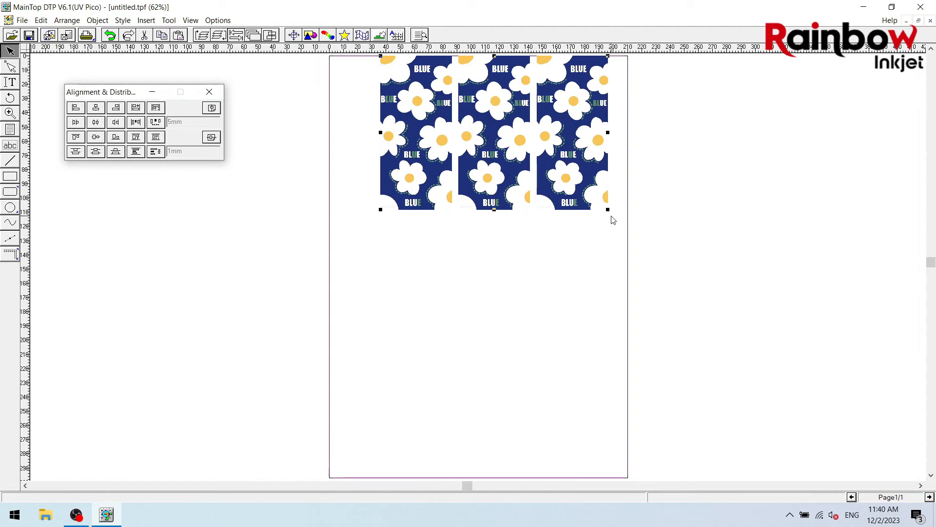
{"action": "left_click", "coordinate": [667, 192]}
{"action": "right_click", "coordinate": [666, 190]}
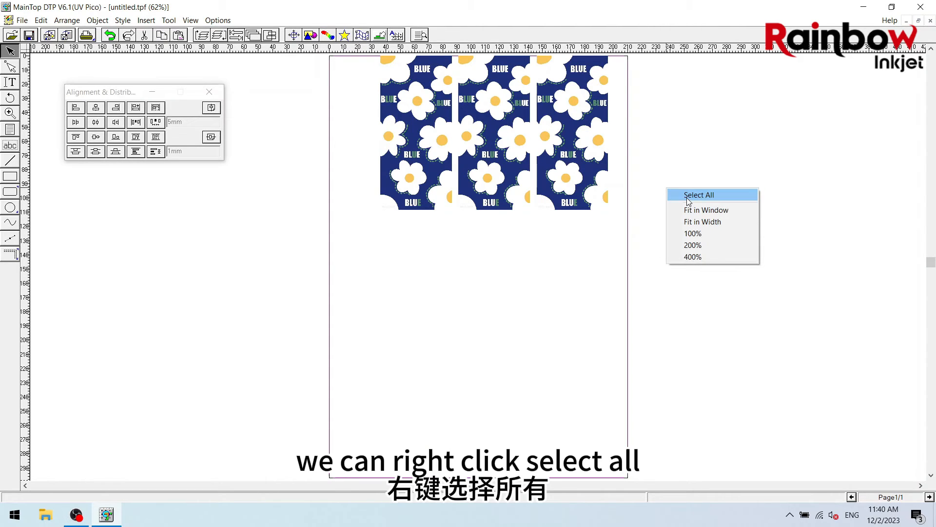
{"action": "left_click", "coordinate": [689, 198]}
{"action": "double_click", "coordinate": [182, 151]}
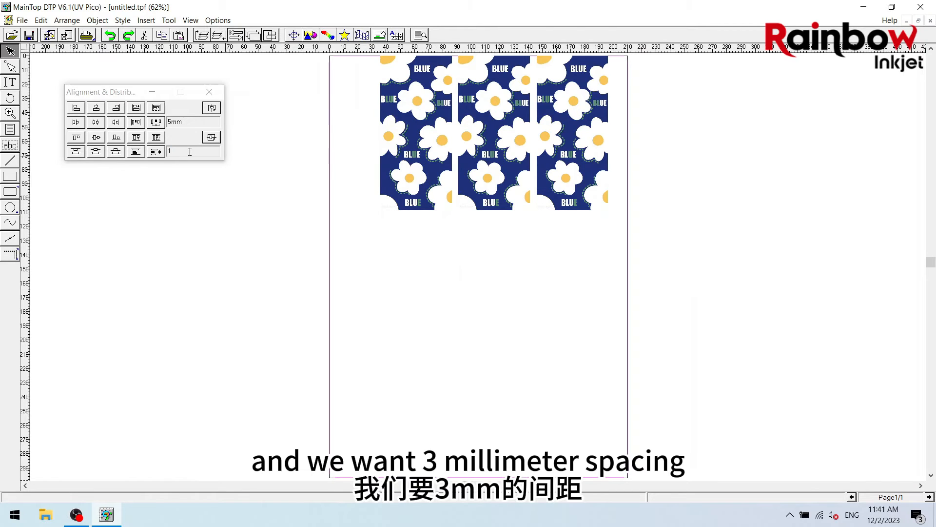
{"action": "double_click", "coordinate": [190, 152]}
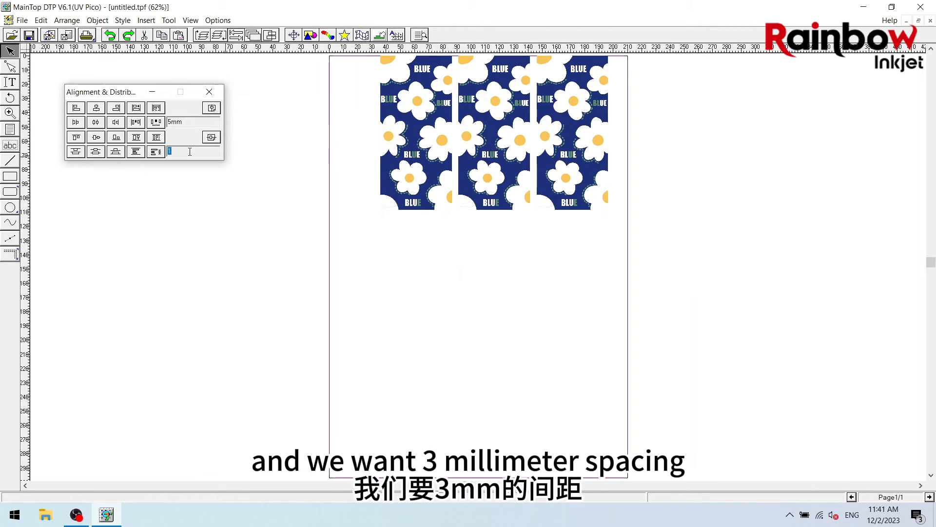
{"action": "type", "text": "3"}
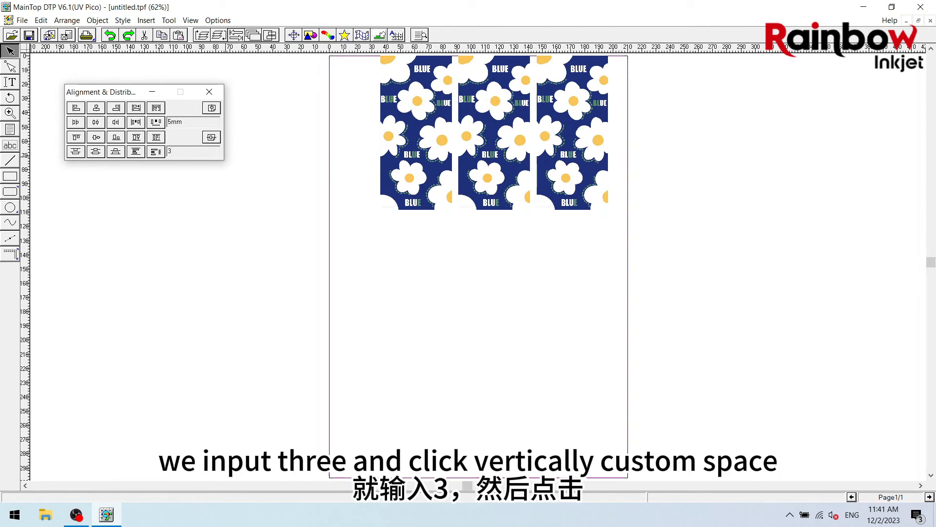
{"action": "left_click", "coordinate": [156, 154]}
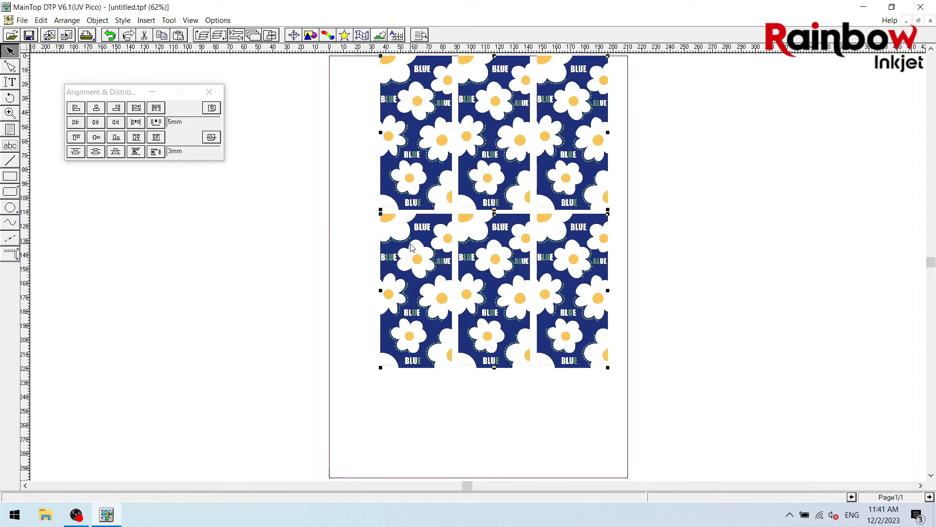
- Group the two rows of pictures into a single group
{"action": "scroll", "coordinate": [477, 224], "scroll_direction": "up", "scroll_amount": 1}
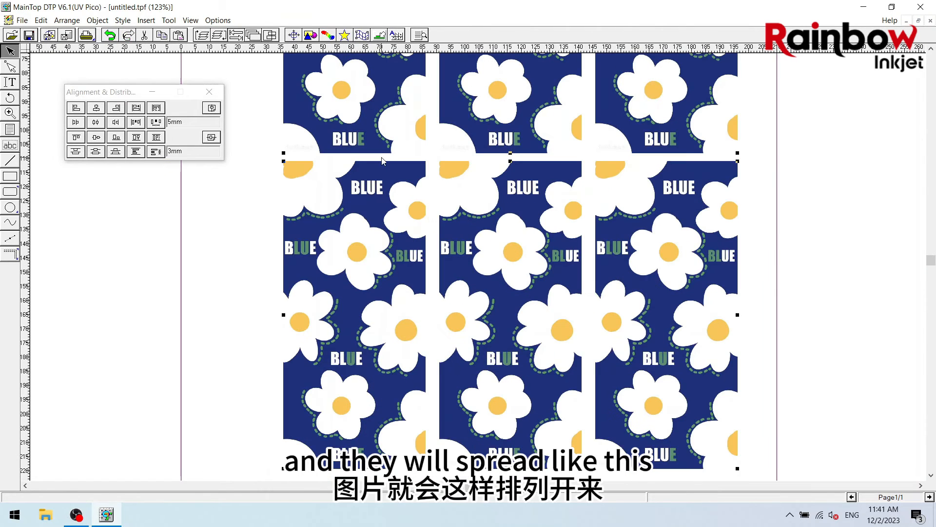
{"action": "scroll", "coordinate": [378, 159], "scroll_direction": "up", "scroll_amount": 2}
{"action": "scroll", "coordinate": [349, 171], "scroll_direction": "up", "scroll_amount": 5}
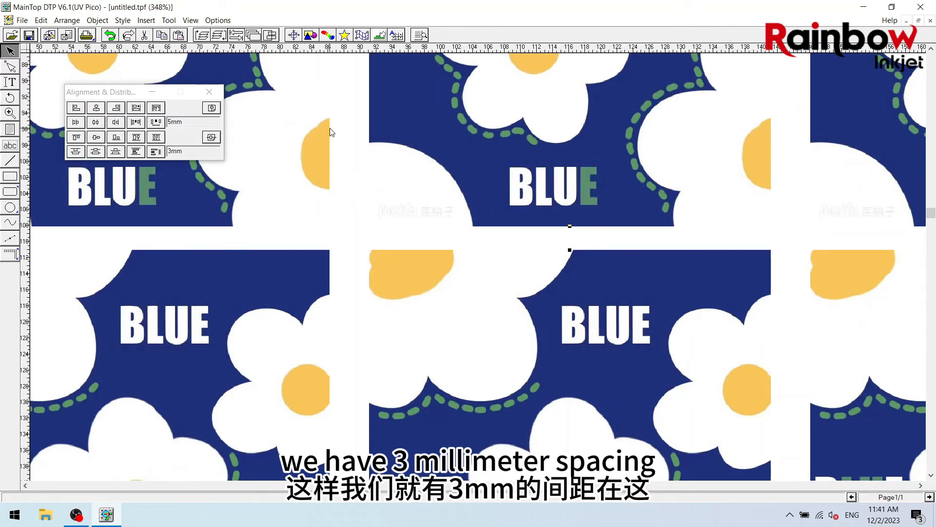
{"action": "scroll", "coordinate": [418, 203], "scroll_direction": "down", "scroll_amount": 1}
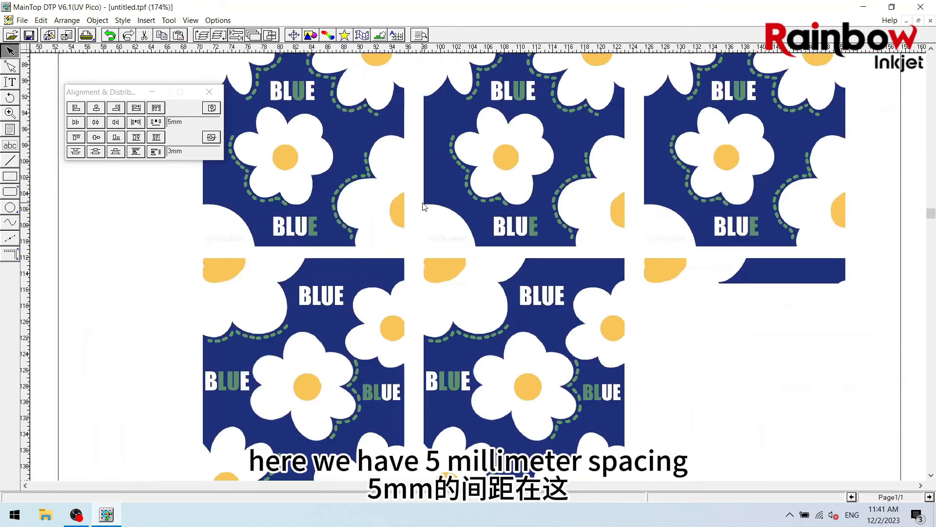
{"action": "scroll", "coordinate": [422, 202], "scroll_direction": "down", "scroll_amount": 3}
{"action": "right_click", "coordinate": [494, 226]}
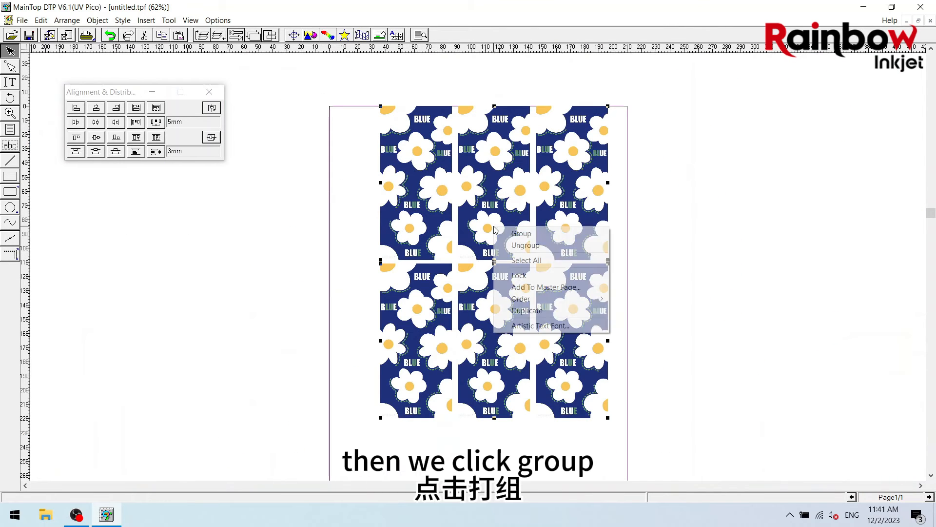
{"action": "left_click", "coordinate": [508, 233]}
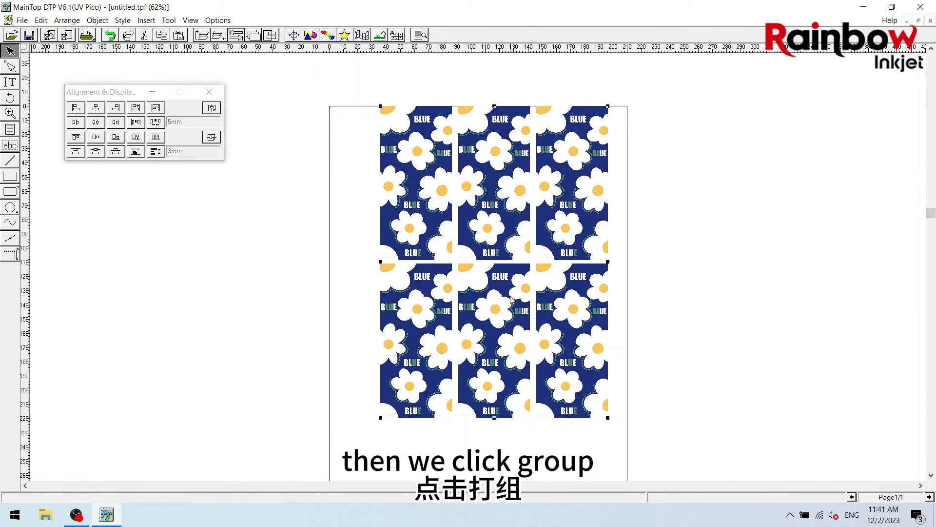
- Place the grouped pictures at the page origin by setting both their x and y coordinates to 0 mm
{"action": "scroll", "coordinate": [531, 286], "scroll_direction": "down", "scroll_amount": 2}
{"action": "scroll", "coordinate": [499, 209], "scroll_direction": "up", "scroll_amount": 2}
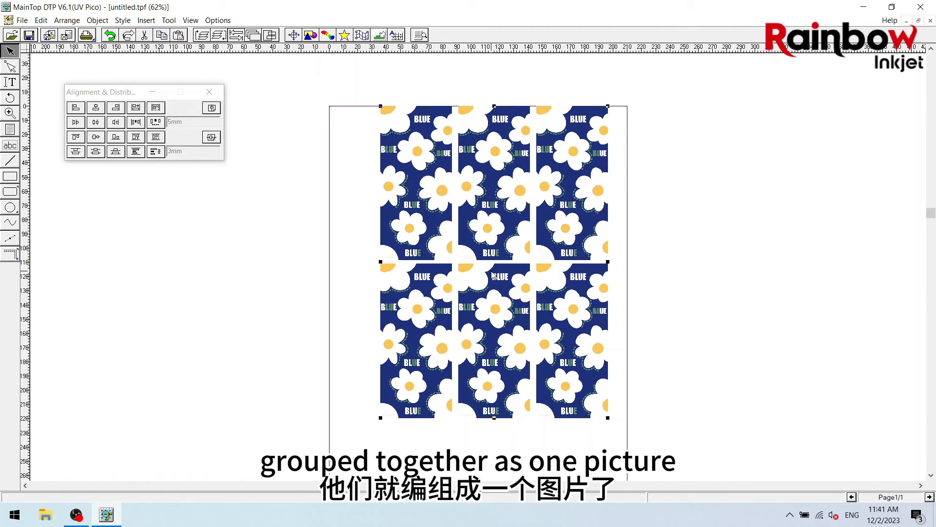
{"action": "left_click", "coordinate": [294, 35]}
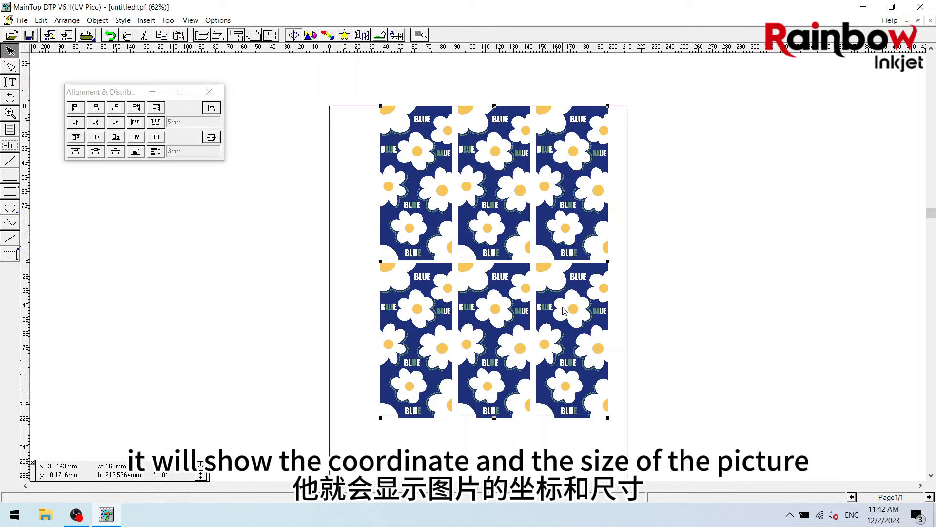
{"action": "double_click", "coordinate": [60, 467]}
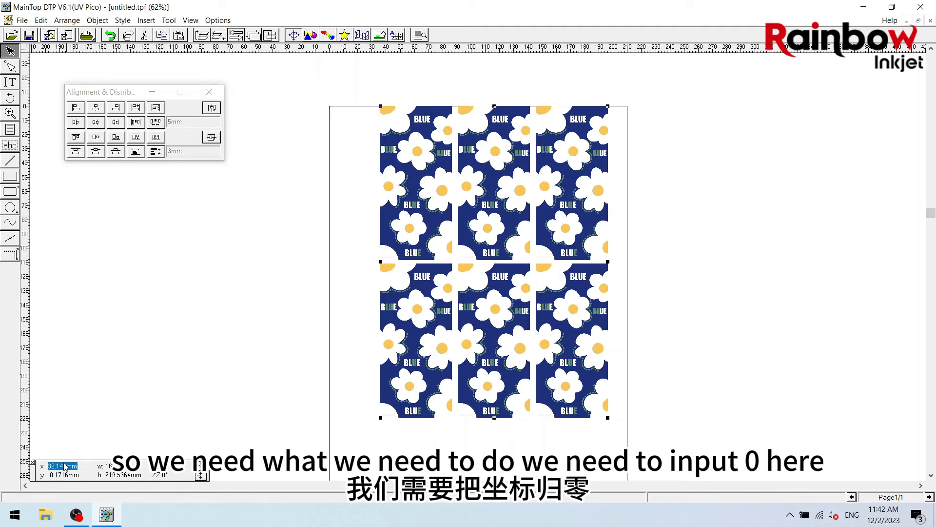
{"action": "type", "text": "0"}
{"action": "key", "text": "Return"}
{"action": "double_click", "coordinate": [59, 474]}
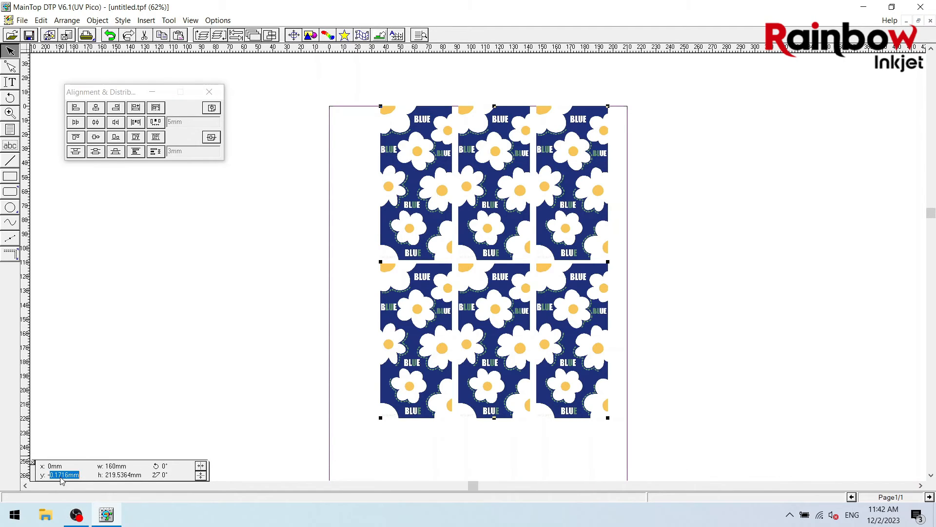
{"action": "type", "text": "0"}
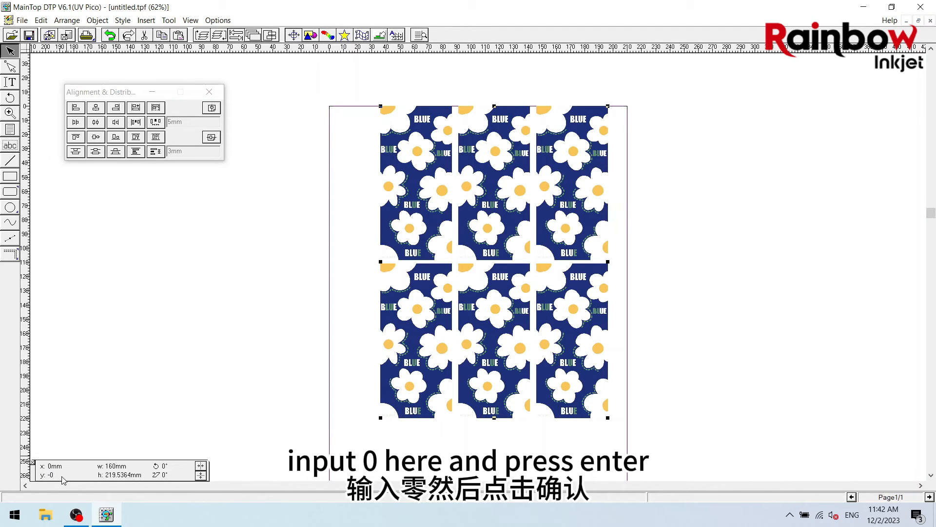
{"action": "key", "text": "Return"}
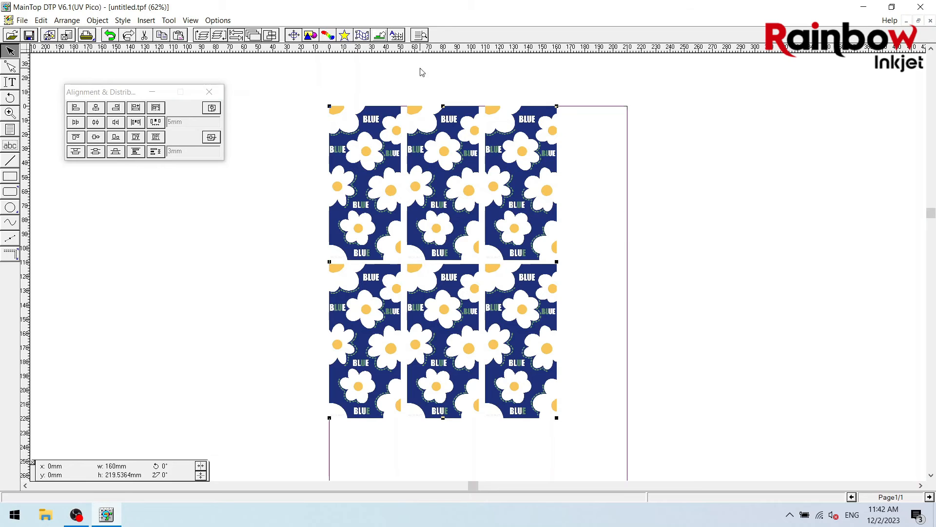
- Resize the page to 160 mm wide by 219.6 mm high so that it matches the grouped pictures
{"action": "scroll", "coordinate": [412, 68], "scroll_direction": "down", "scroll_amount": 2}
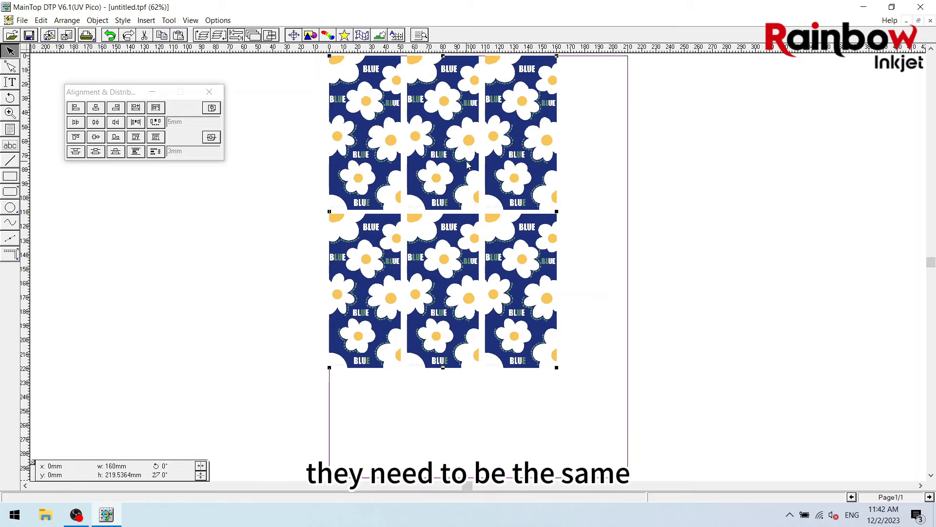
{"action": "left_click", "coordinate": [22, 20]}
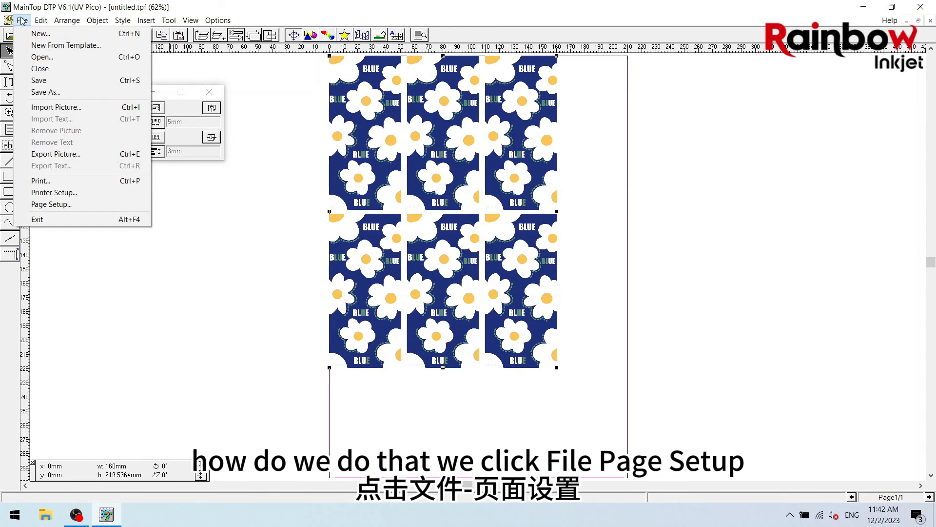
{"action": "left_click", "coordinate": [68, 208]}
{"action": "left_click_drag", "start_coordinate": [437, 75], "coordinate": [539, 233]}
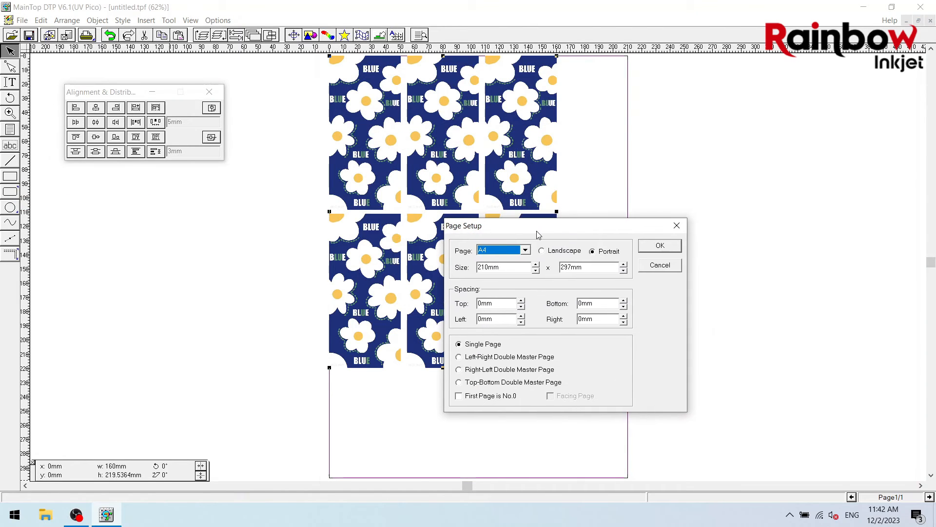
{"action": "double_click", "coordinate": [507, 268]}
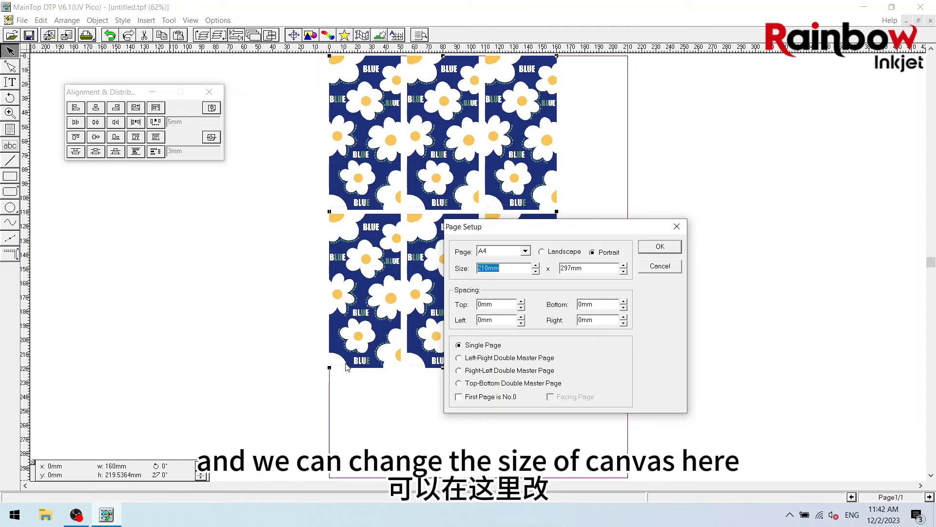
{"action": "left_click_drag", "start_coordinate": [507, 230], "coordinate": [144, 255]}
{"action": "double_click", "coordinate": [155, 294]}
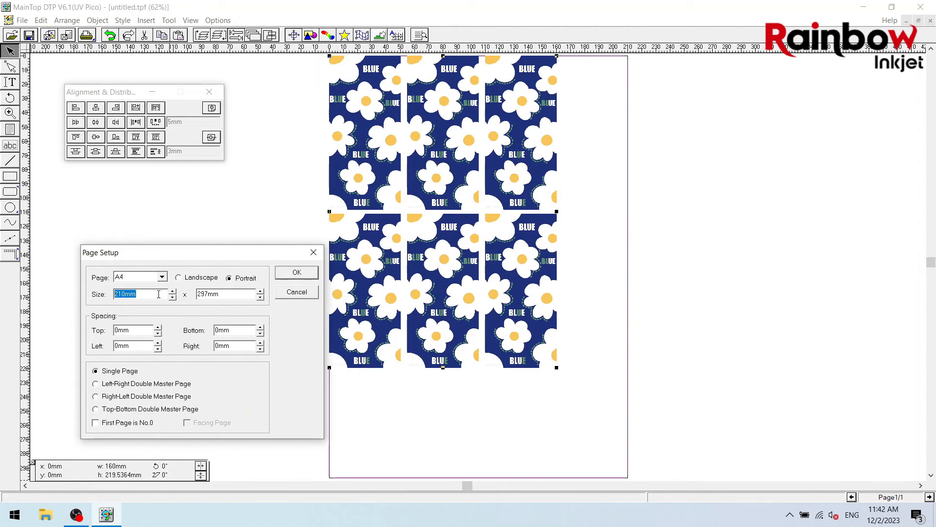
{"action": "type", "text": "160"}
{"action": "double_click", "coordinate": [243, 293]}
{"action": "type", "text": "219.6"}
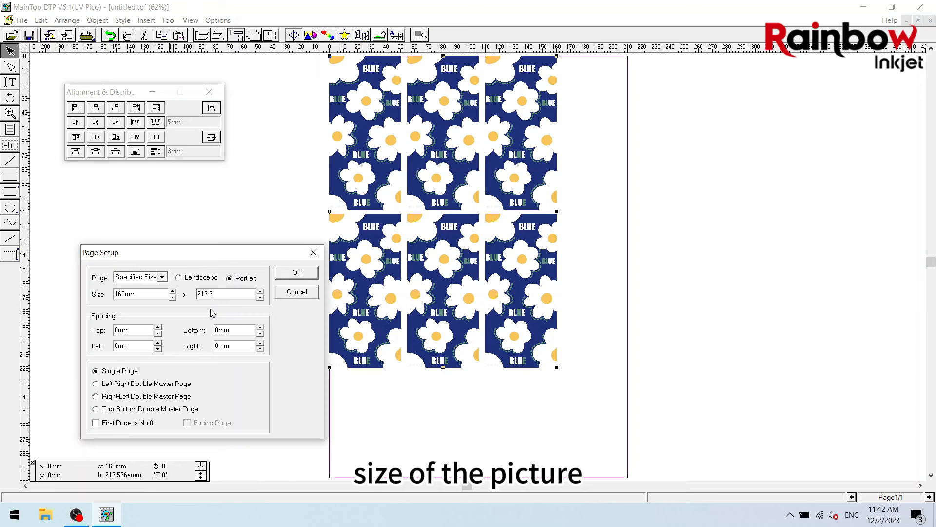
{"action": "left_click", "coordinate": [297, 273]}
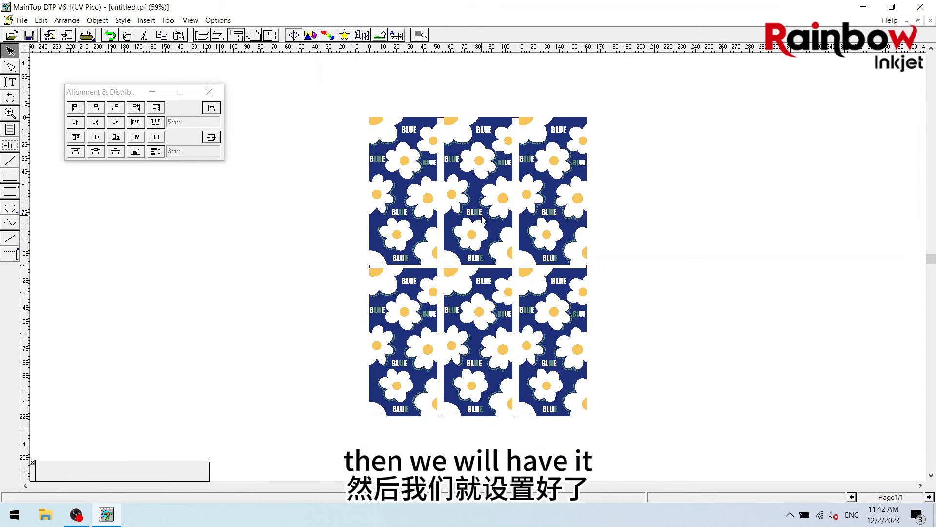
- Auto-set the paper size to fit the page in the printer properties of the print setup
{"action": "scroll", "coordinate": [476, 265], "scroll_direction": "up", "scroll_amount": 1}
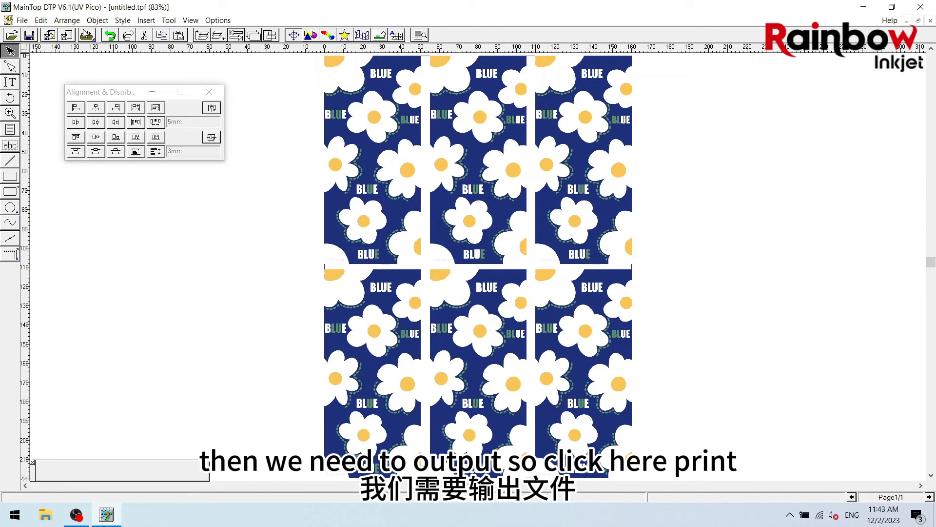
{"action": "left_click", "coordinate": [86, 35]}
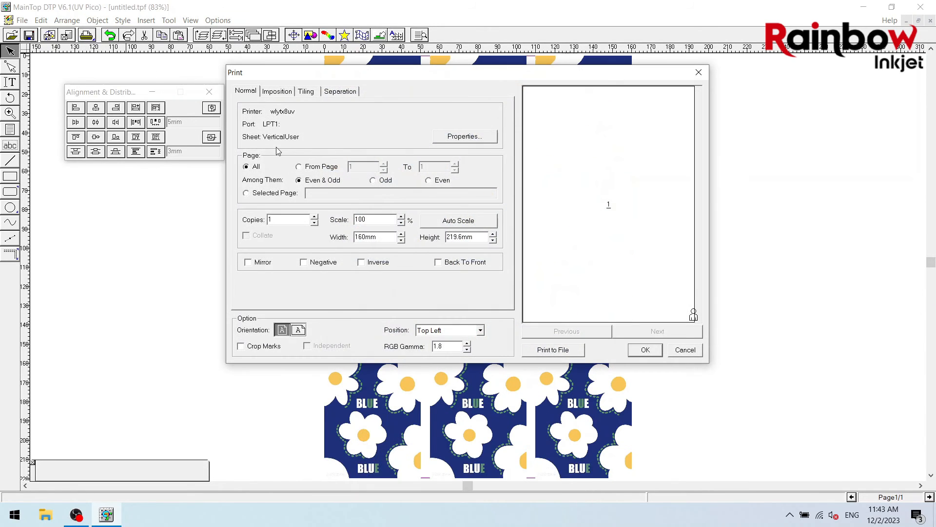
{"action": "left_click_drag", "start_coordinate": [328, 73], "coordinate": [537, 131]}
{"action": "left_click", "coordinate": [451, 166]}
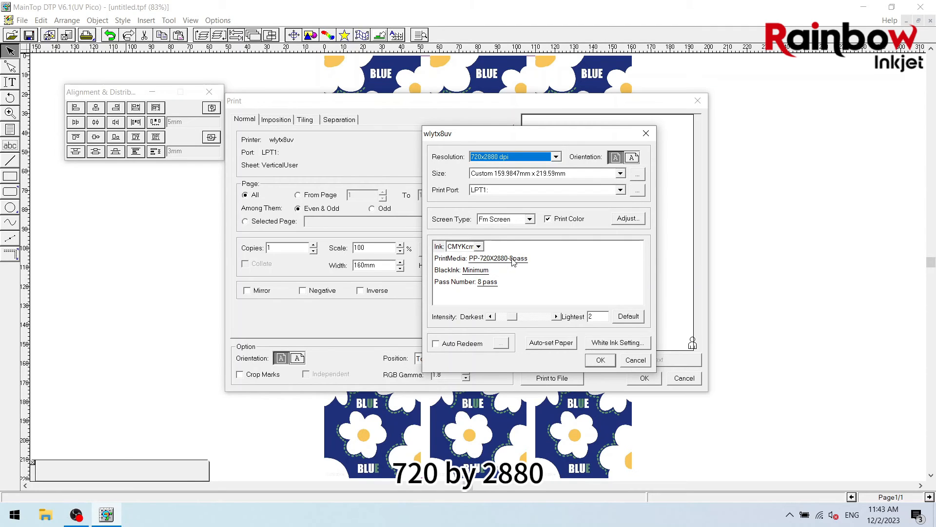
{"action": "left_click", "coordinate": [546, 344]}
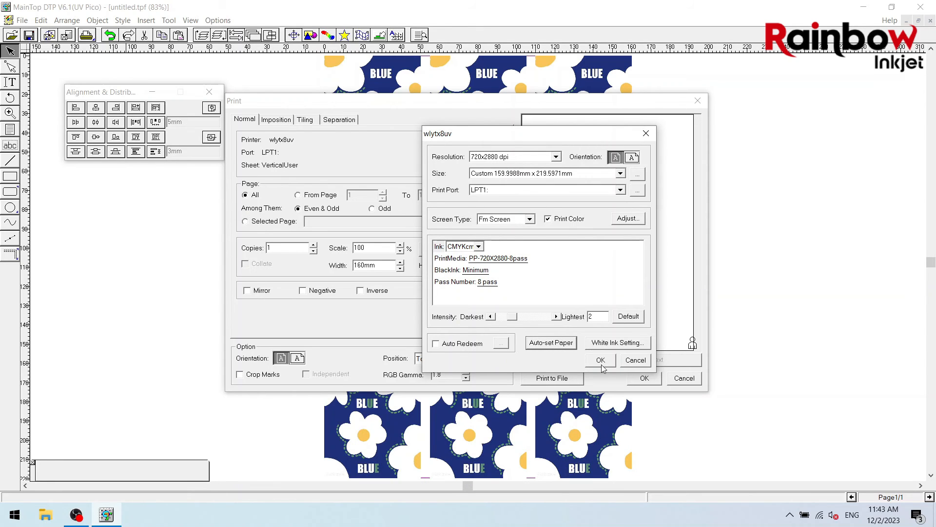
- Review the white ink channel settings and accept them together with the printer properties
{"action": "left_click", "coordinate": [607, 346]}
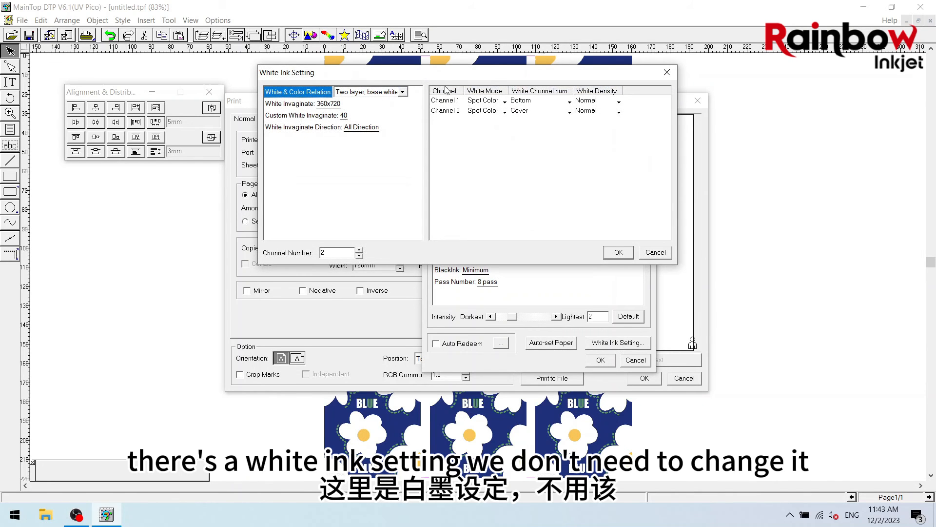
{"action": "mouse_move", "coordinate": [444, 78]}
{"action": "left_mouse_down"}
{"action": "mouse_move", "coordinate": [444, 113]}
{"action": "mouse_move", "coordinate": [464, 114]}
{"action": "left_mouse_up"}
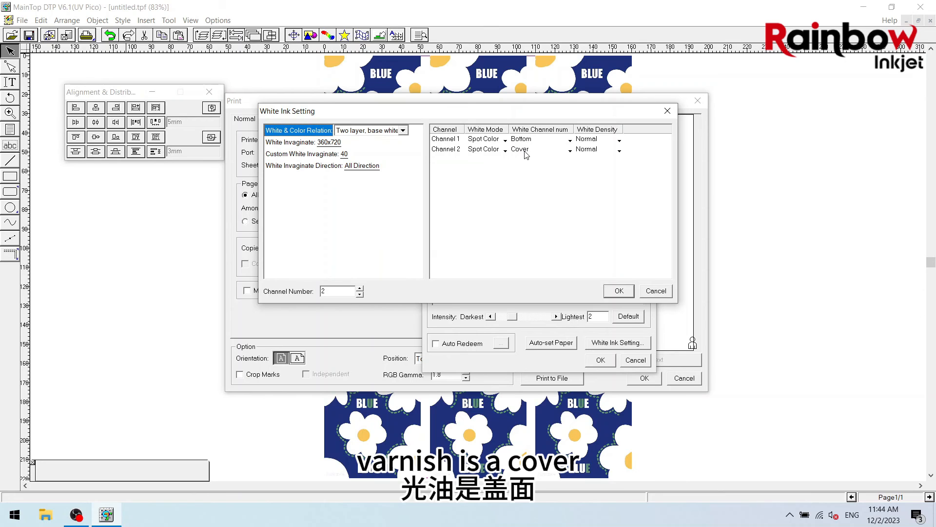
{"action": "left_click", "coordinate": [615, 292]}
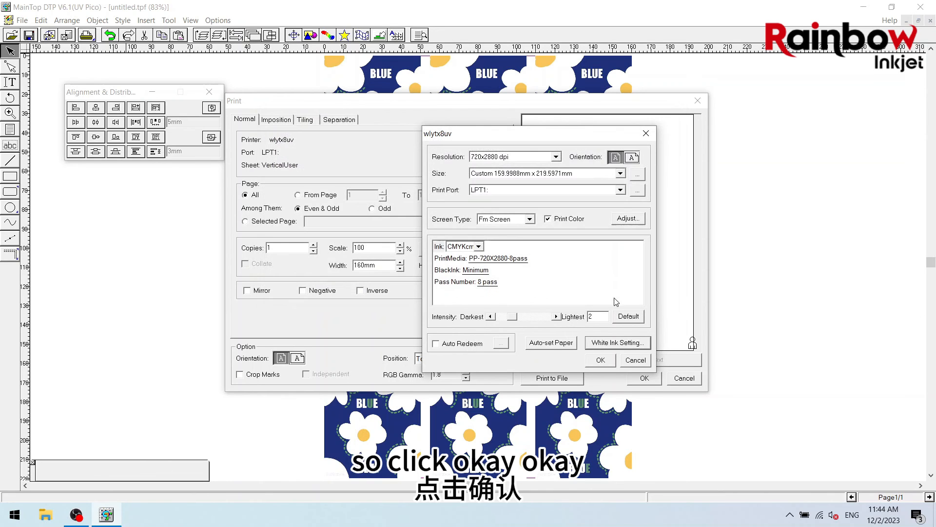
{"action": "left_click", "coordinate": [603, 360]}
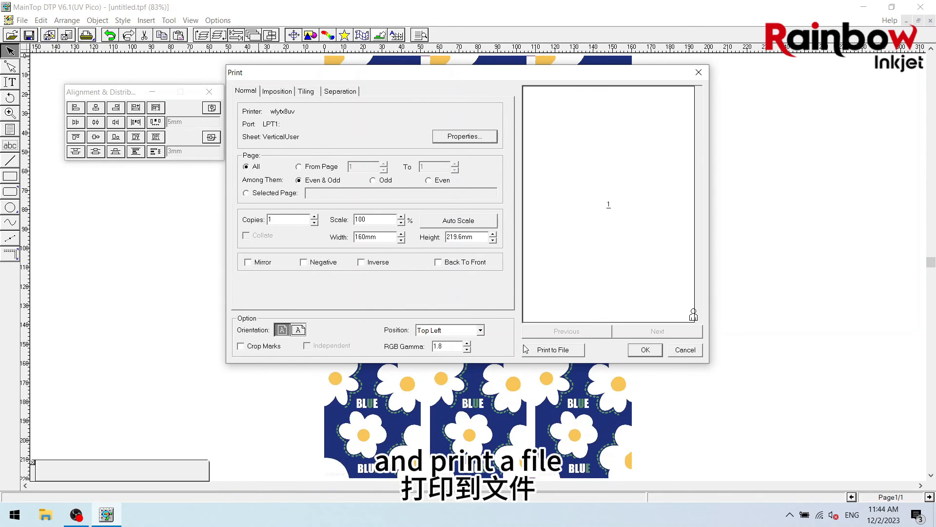
- Print the page to a .prn file saved in the Downloads folder
{"action": "left_click", "coordinate": [541, 353]}
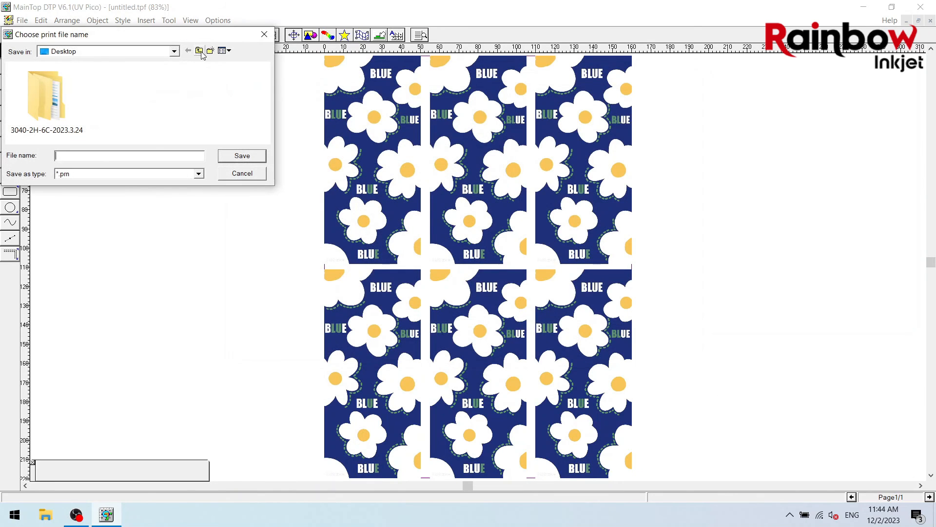
{"action": "left_click", "coordinate": [201, 51]}
{"action": "scroll", "coordinate": [82, 118], "scroll_direction": "down", "scroll_amount": 3}
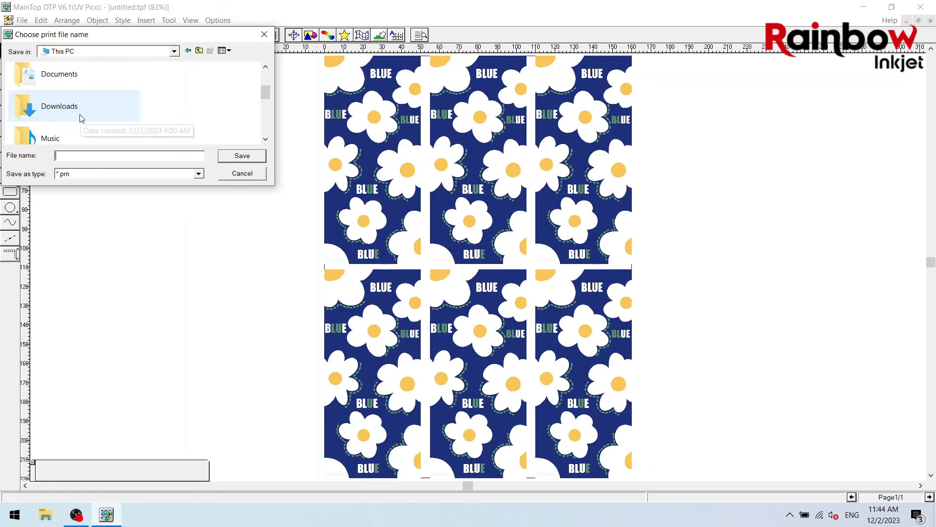
{"action": "double_click", "coordinate": [59, 107]}
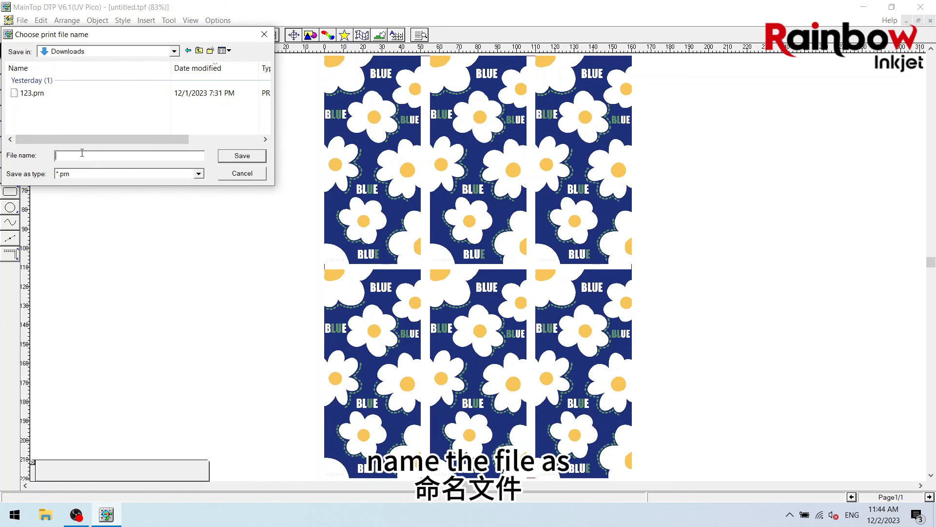
{"action": "left_click", "coordinate": [235, 157]}
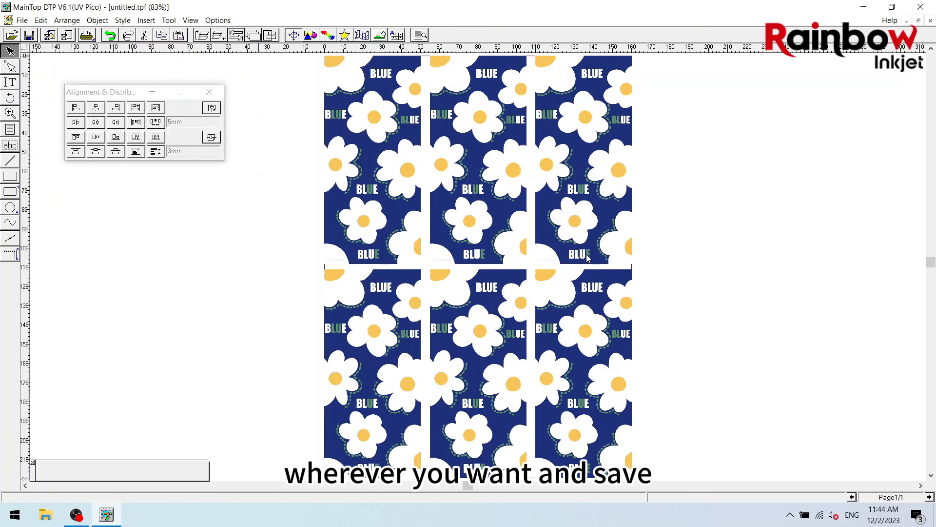